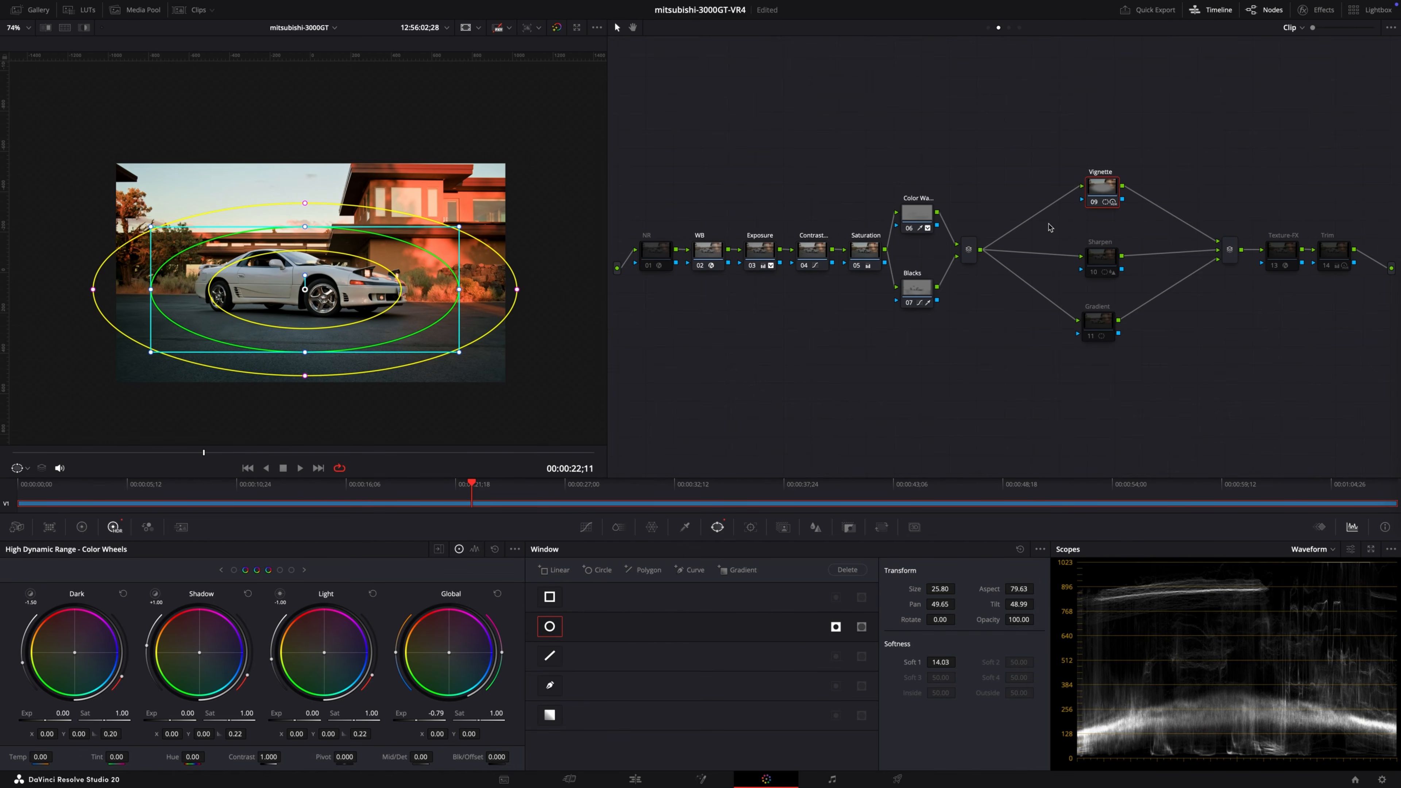
- Compare the image with and without the Vignette node, with the window outlines hidden
key(shift+grave)
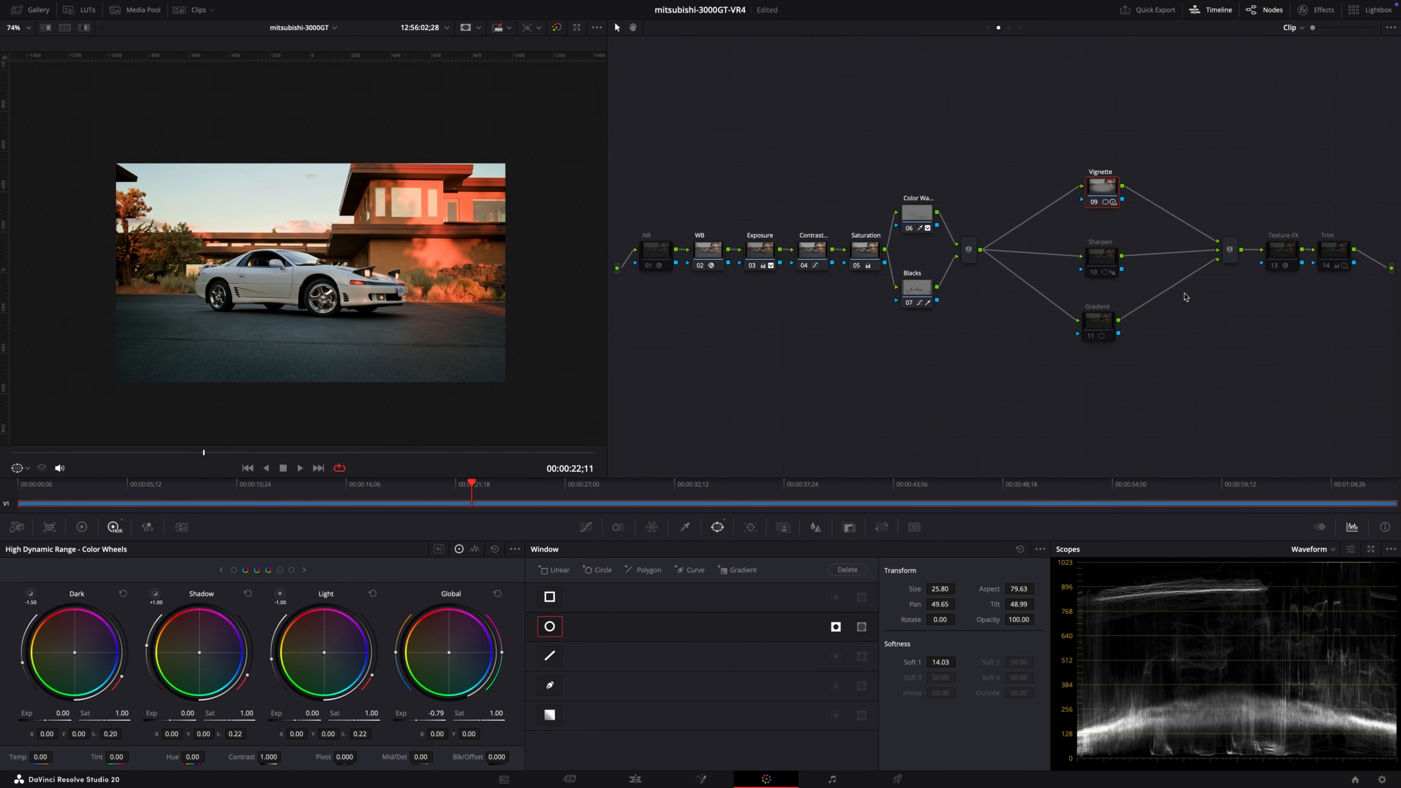
key(ctrl+d)
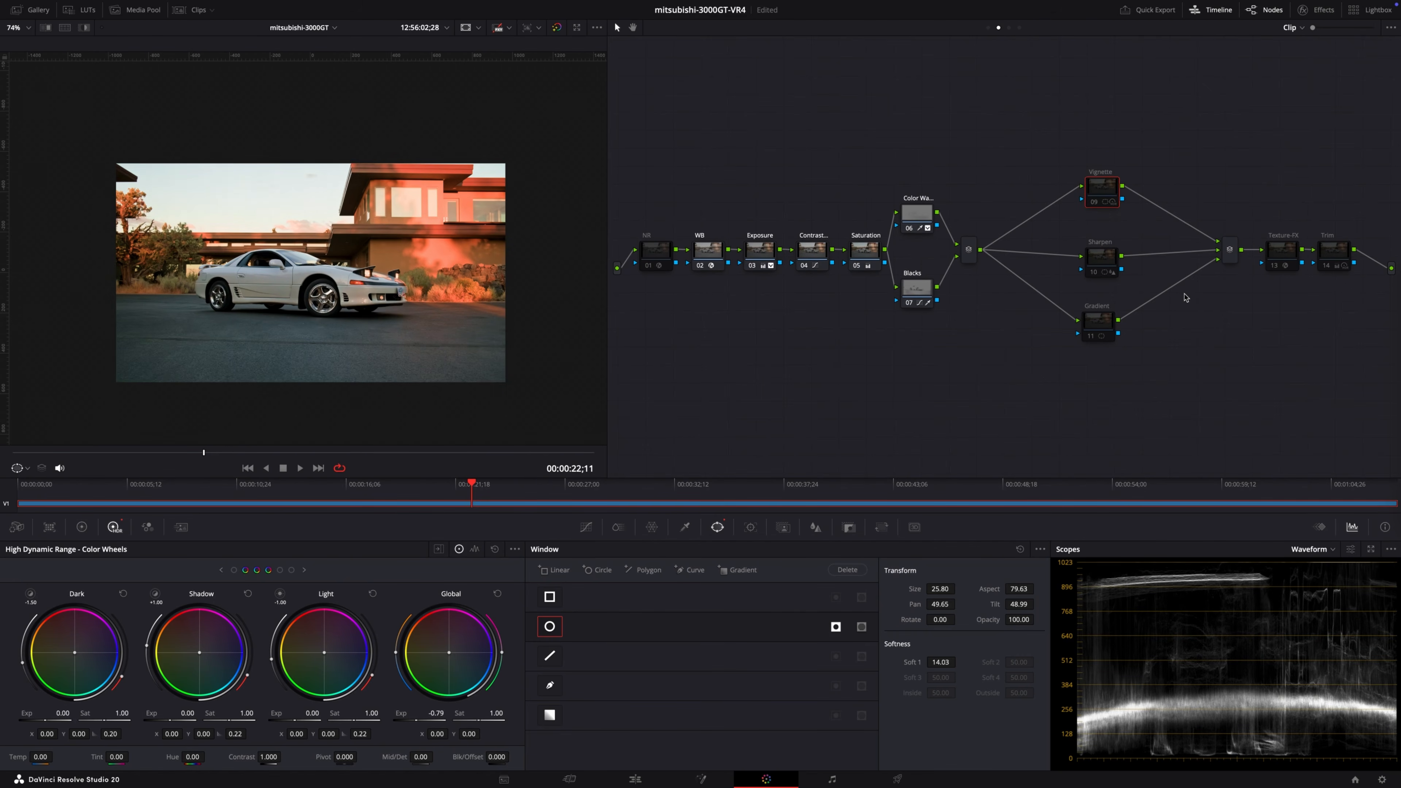
key(ctrl+d)
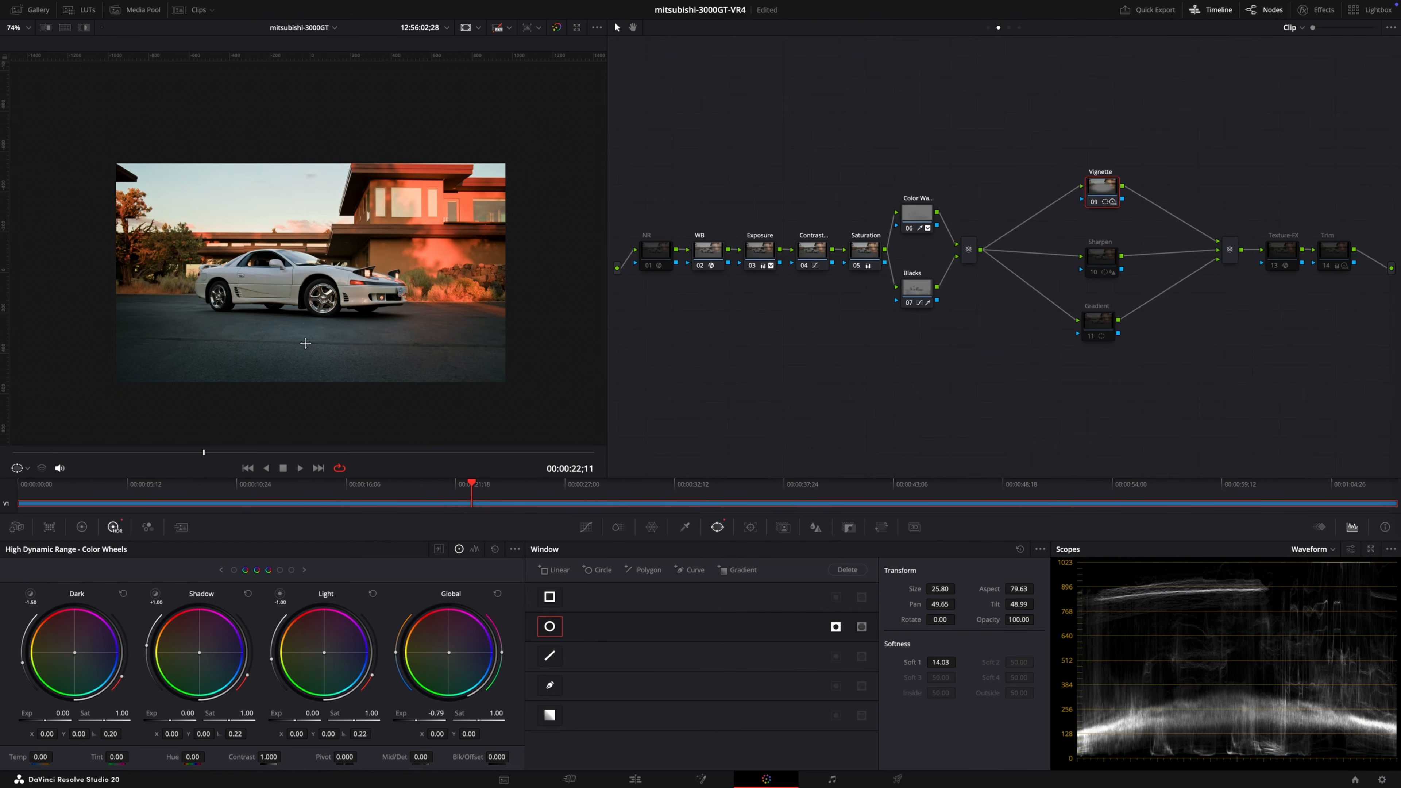
- Slightly enlarge the Vignette node's circular window and widen its feathering to a softness of about 32
scroll(474, 348, down, 1)
key(shift+grave)
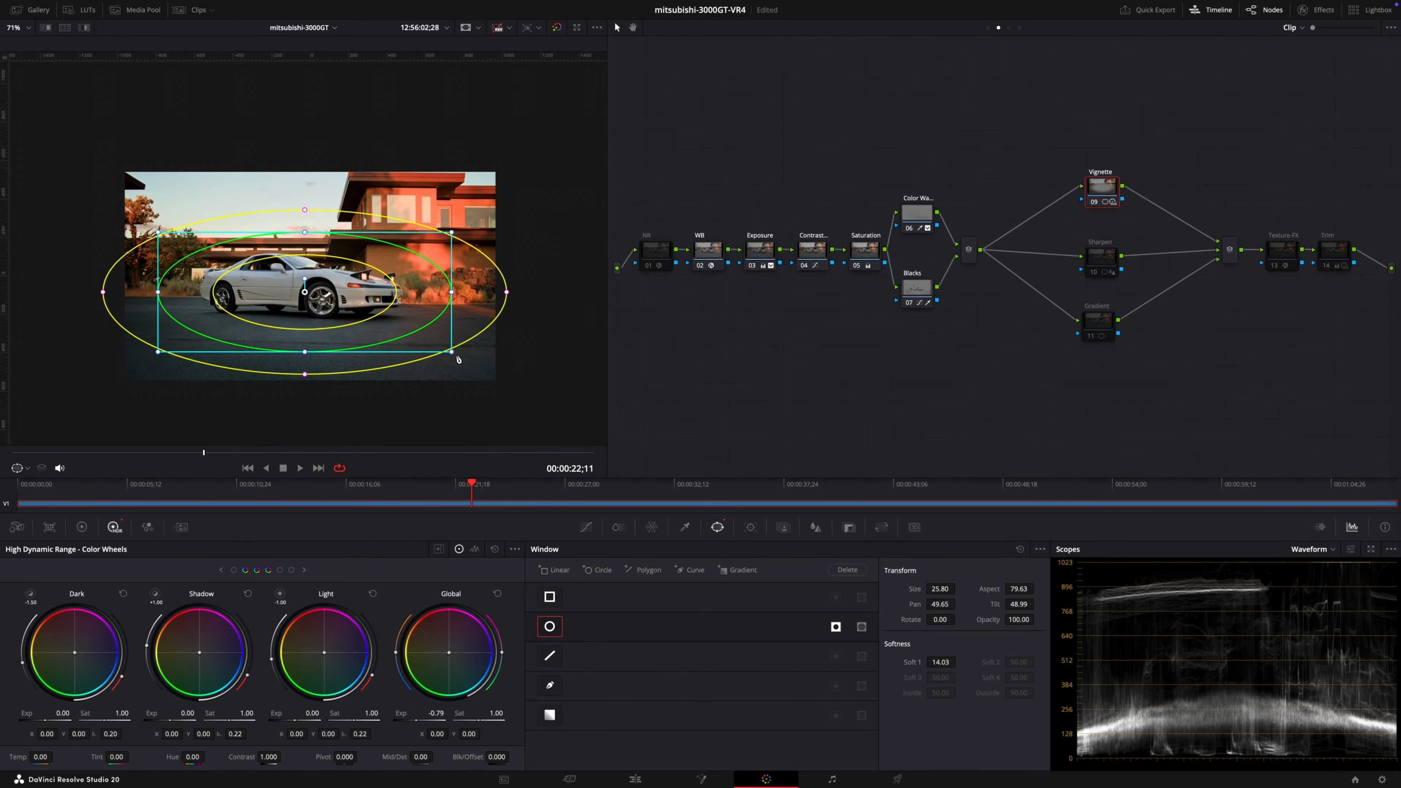
drag(452, 355, 457, 360)
drag(515, 299, 577, 328)
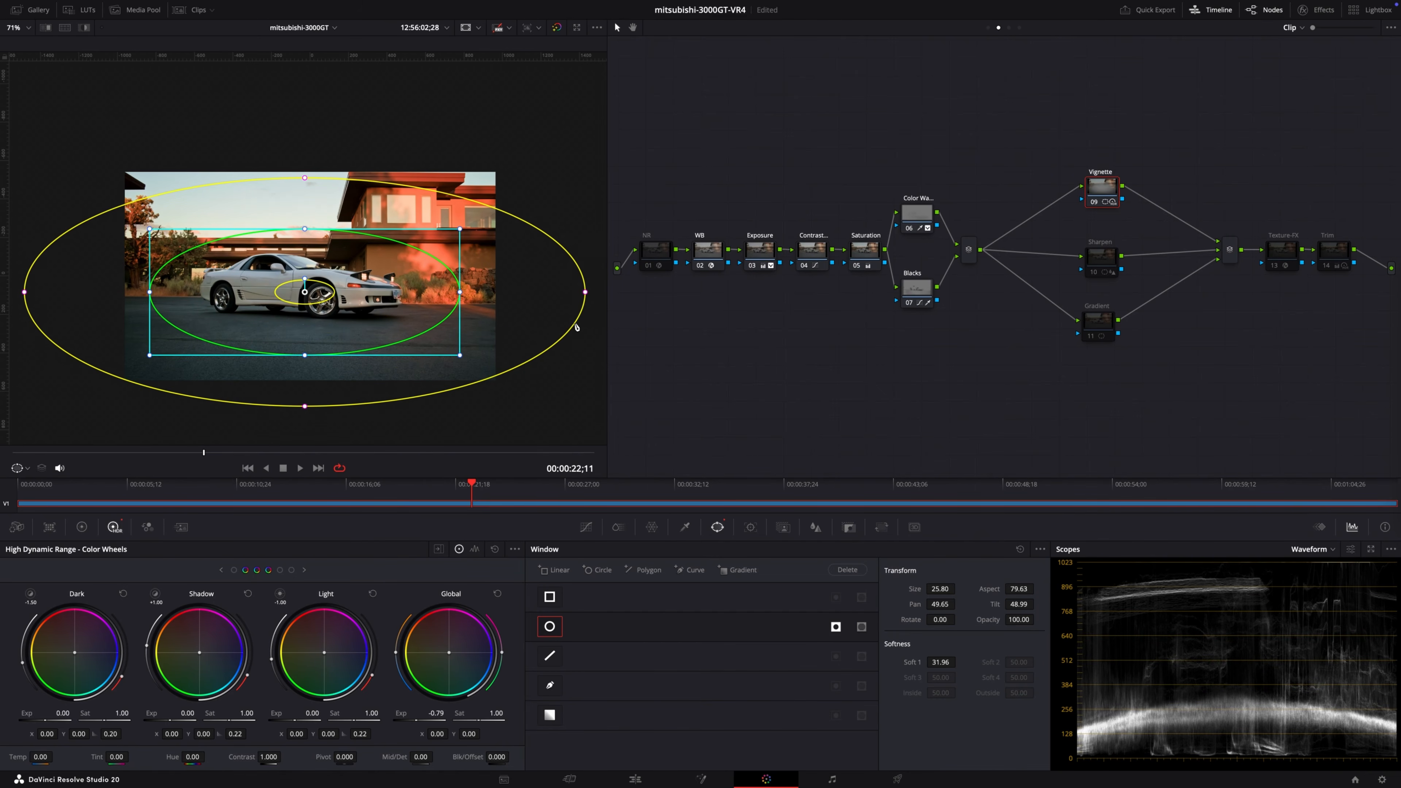
- Compare the shot up close with and without the softened vignette, keeping the window outlines hidden
key(shift+grave)
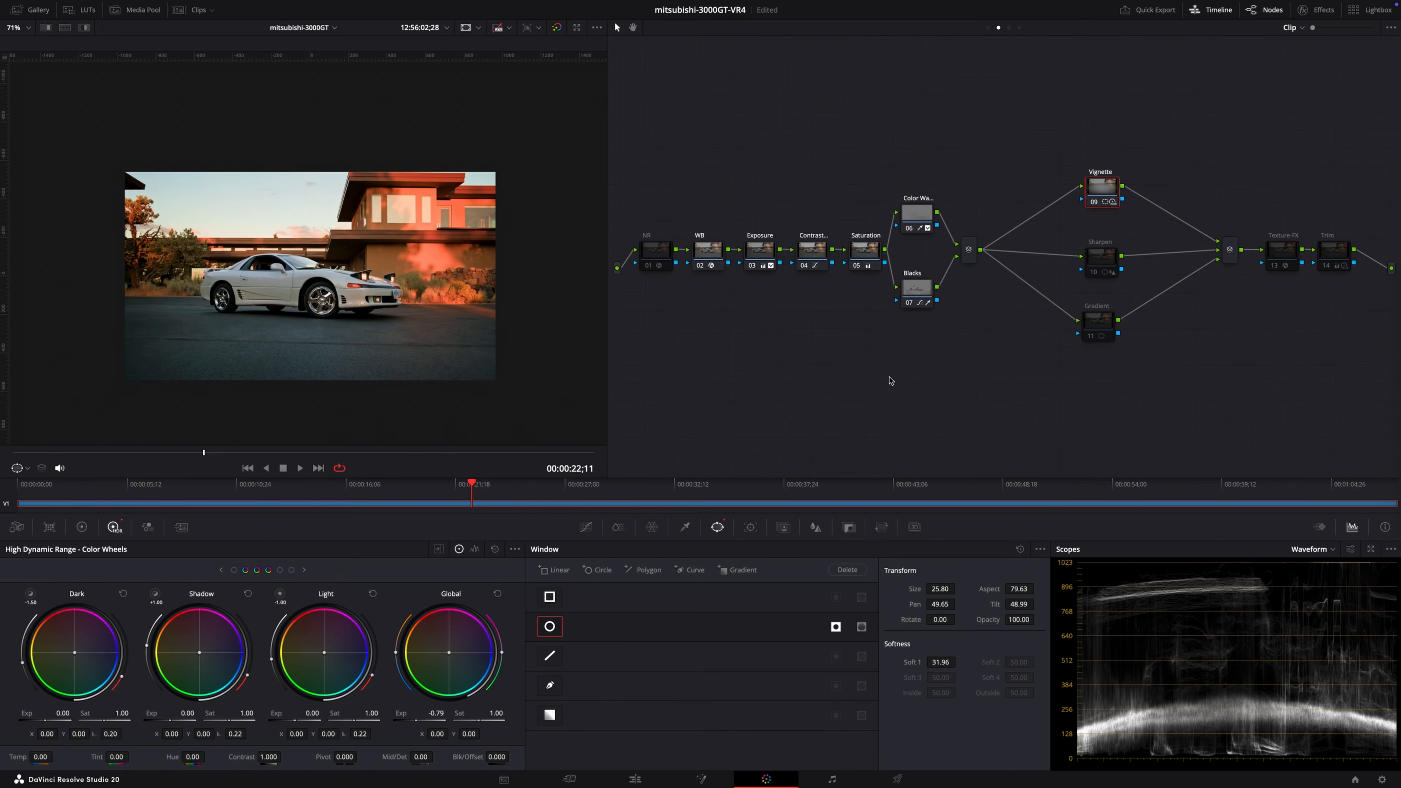
key(ctrl+d)
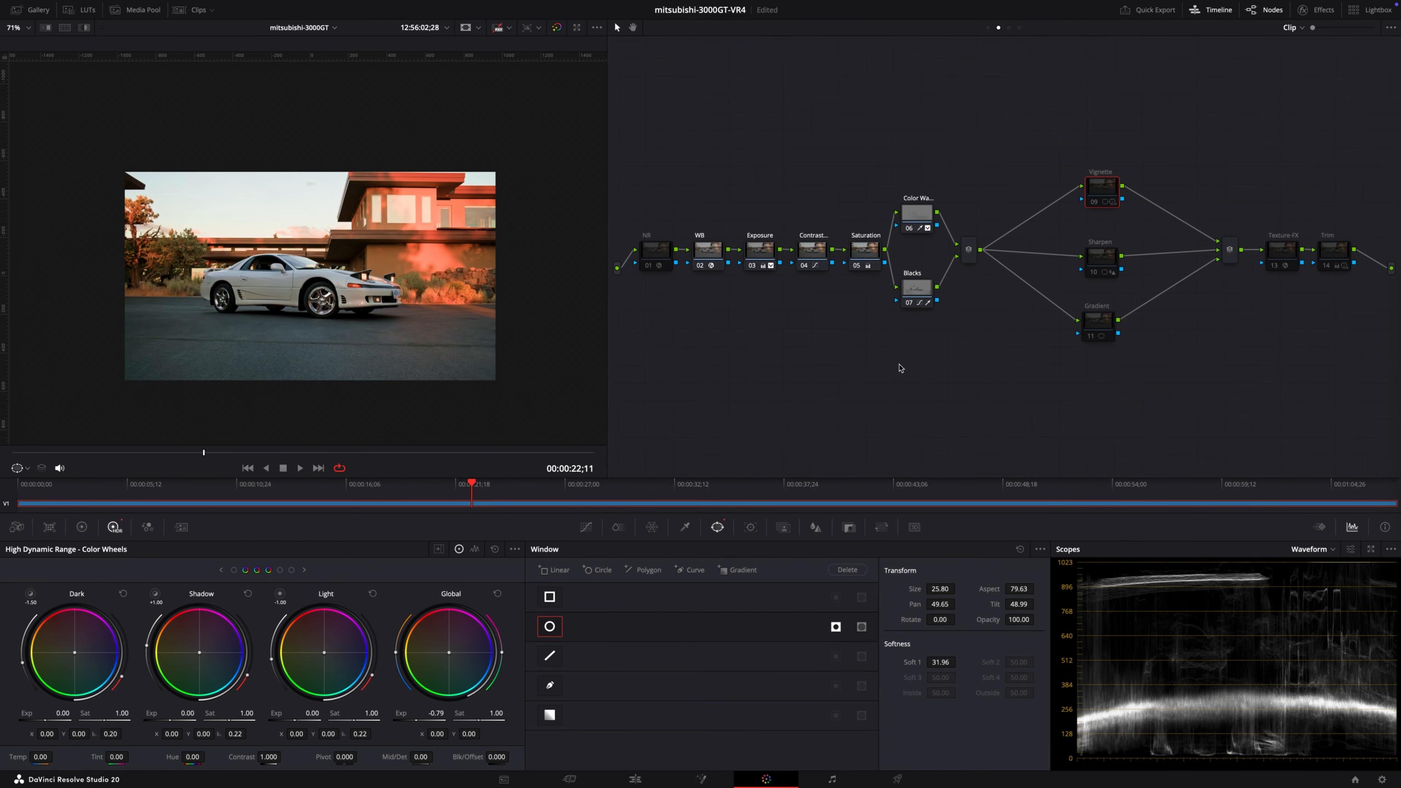
scroll(473, 368, up, 5)
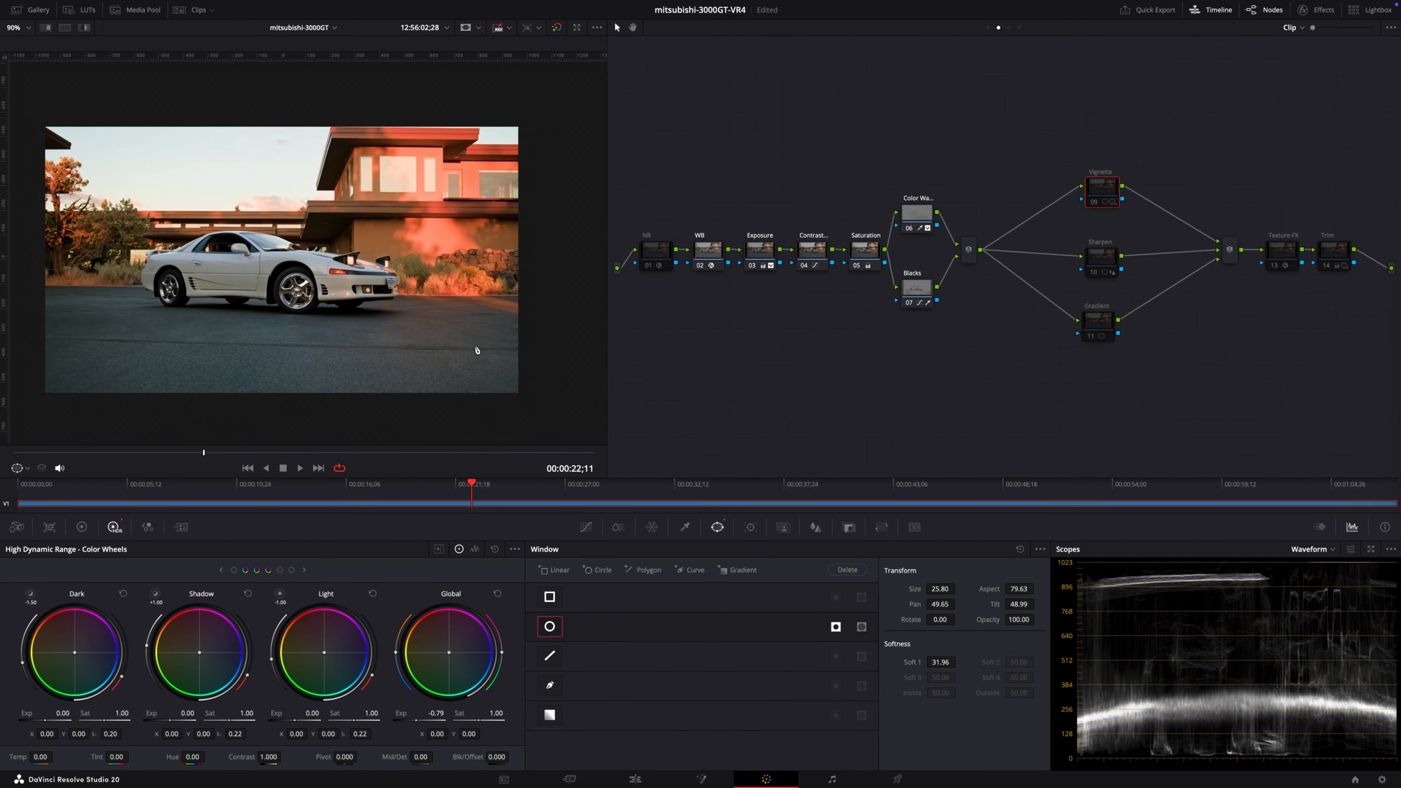
drag(490, 355, 548, 374)
scroll(548, 375, up, 2)
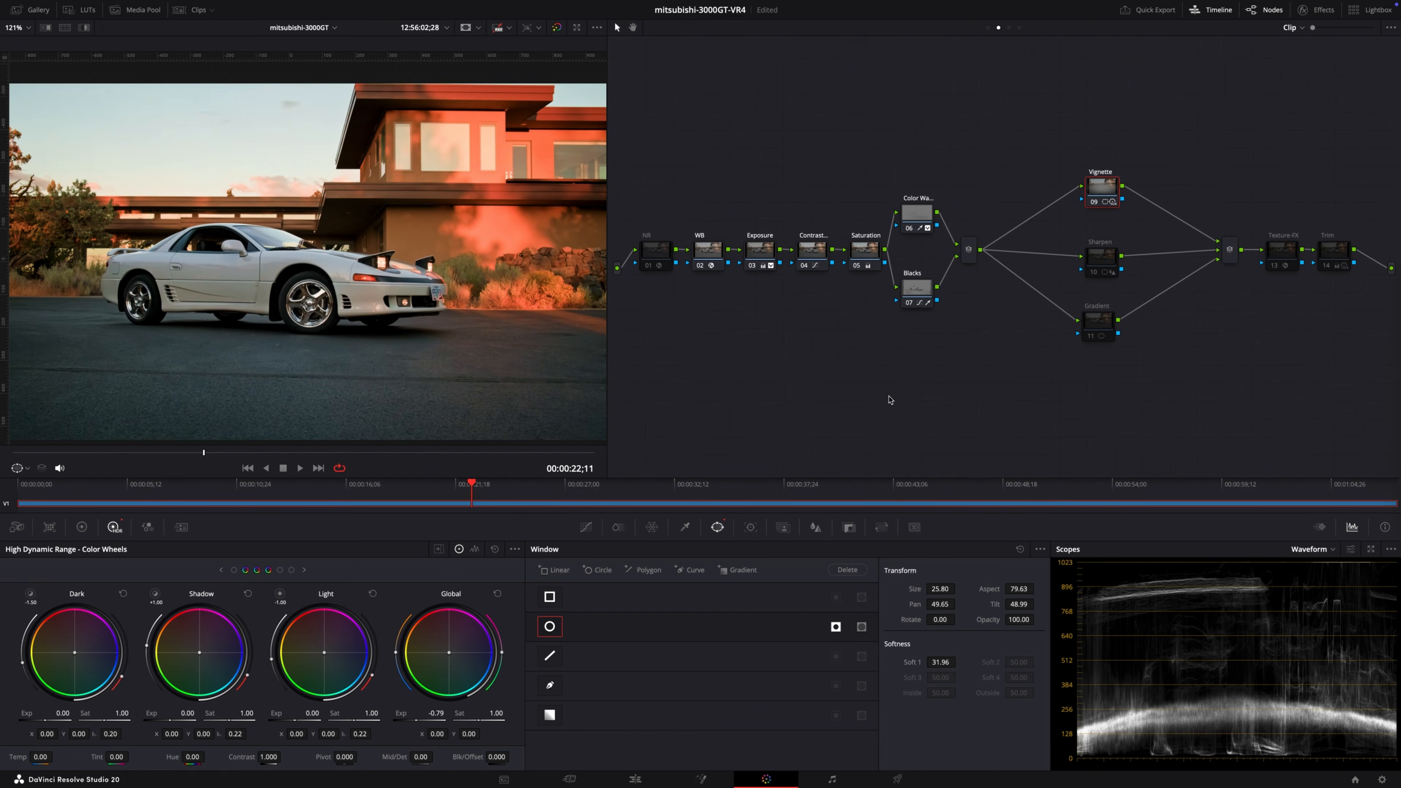
key(ctrl+d)
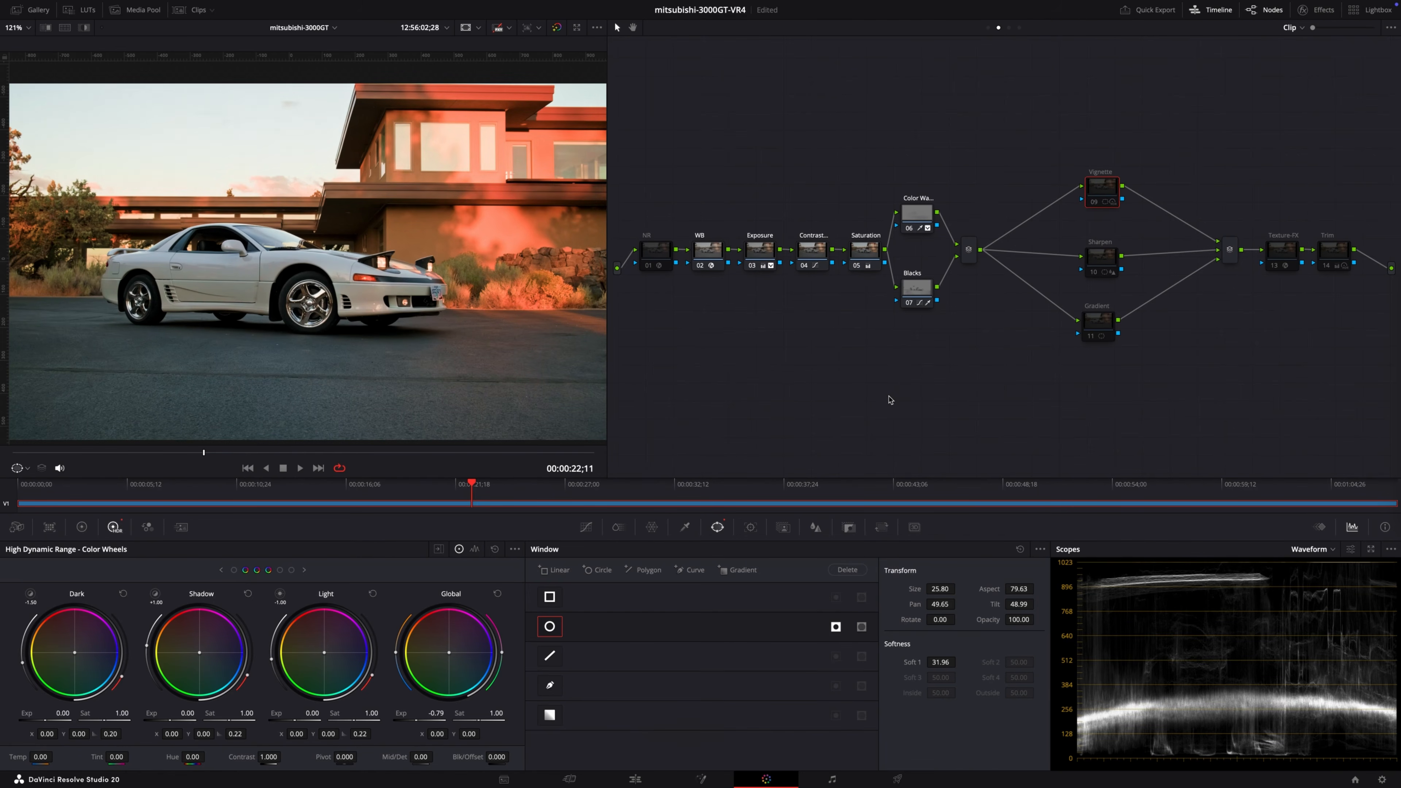
key(ctrl+d)
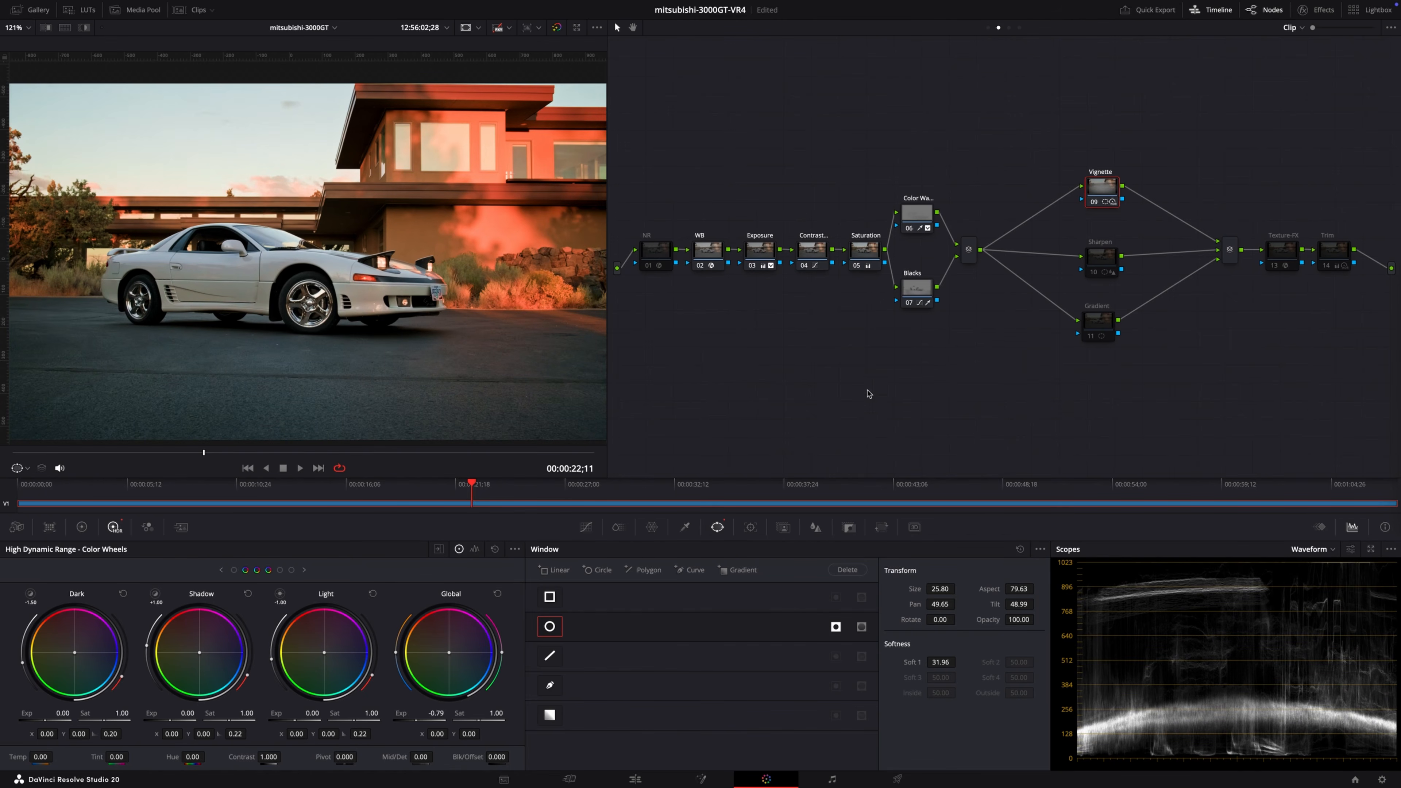
scroll(532, 352, down, 2)
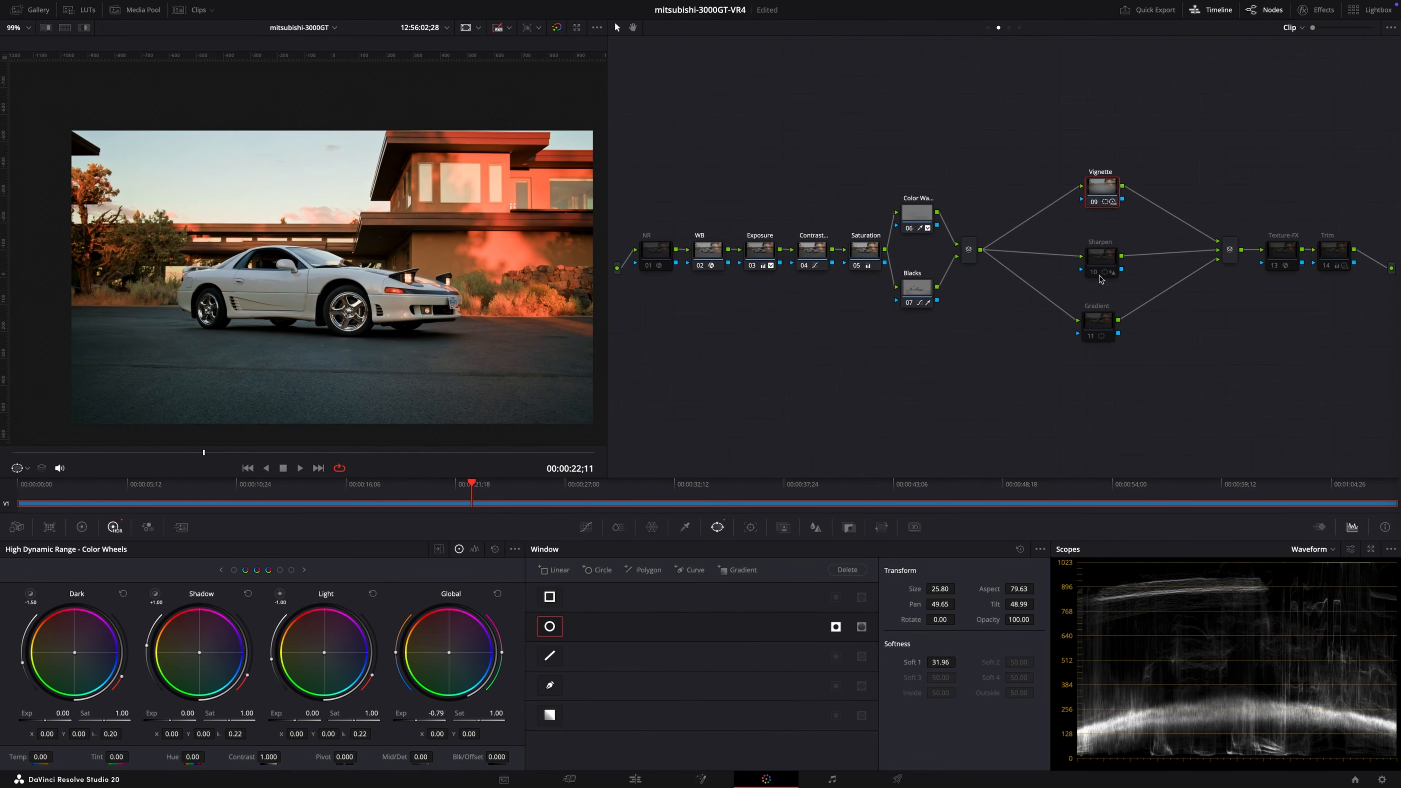
- Enable the Gradient node and lower its gradient window to a tilt of about 42.5
click(1093, 325)
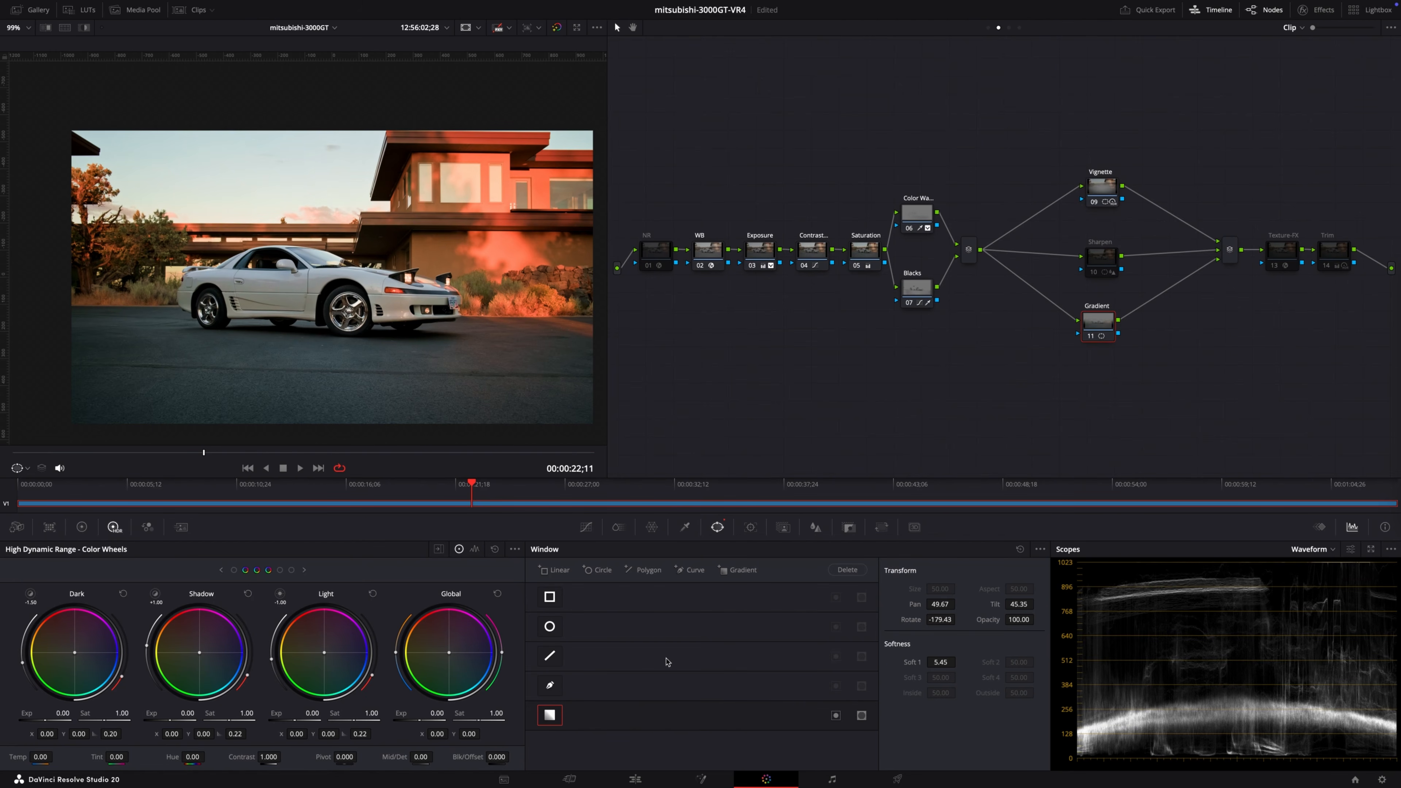
drag(325, 381, 325, 445)
- Check how the Vignette node's window fits the car at the end and near the start of the clip
click(1109, 194)
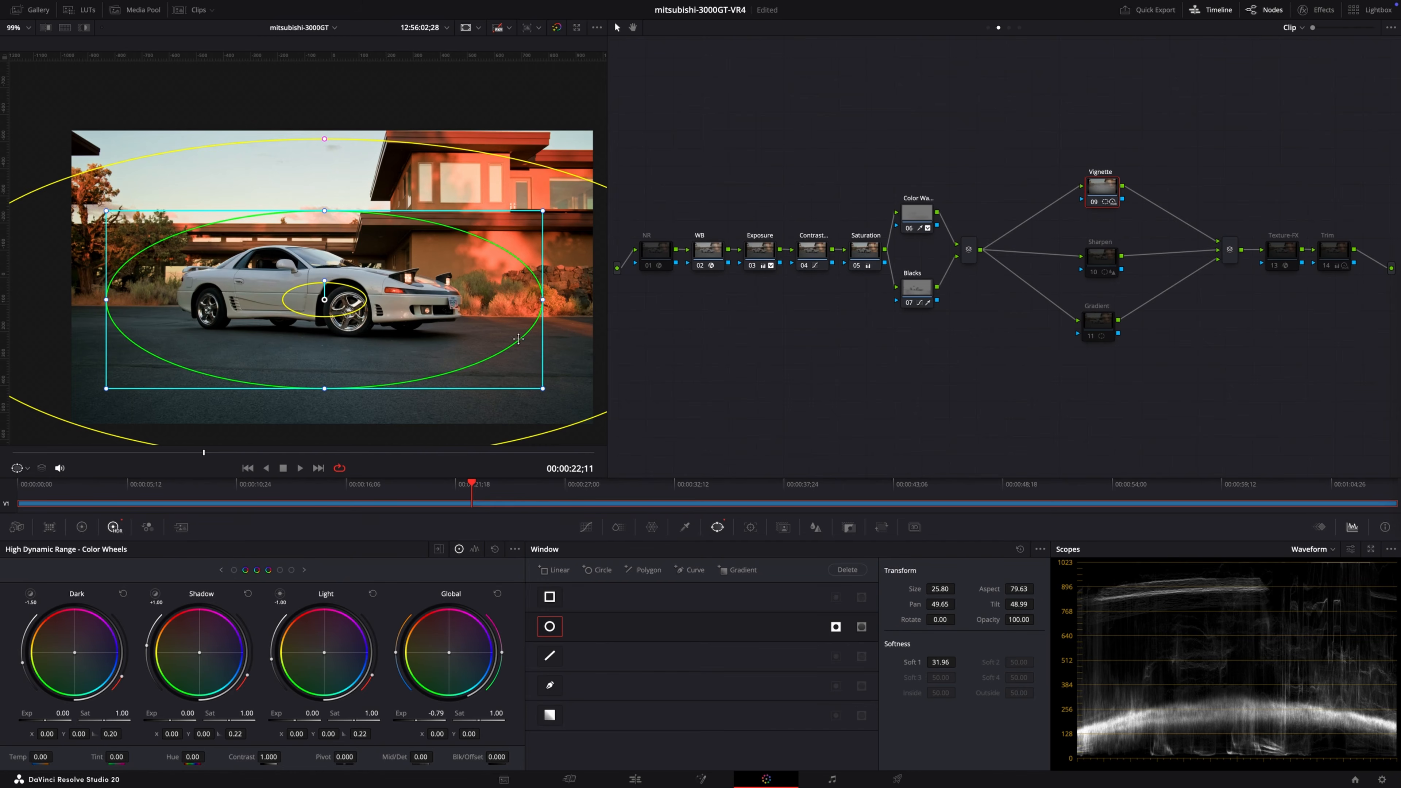
scroll(407, 324, down, 3)
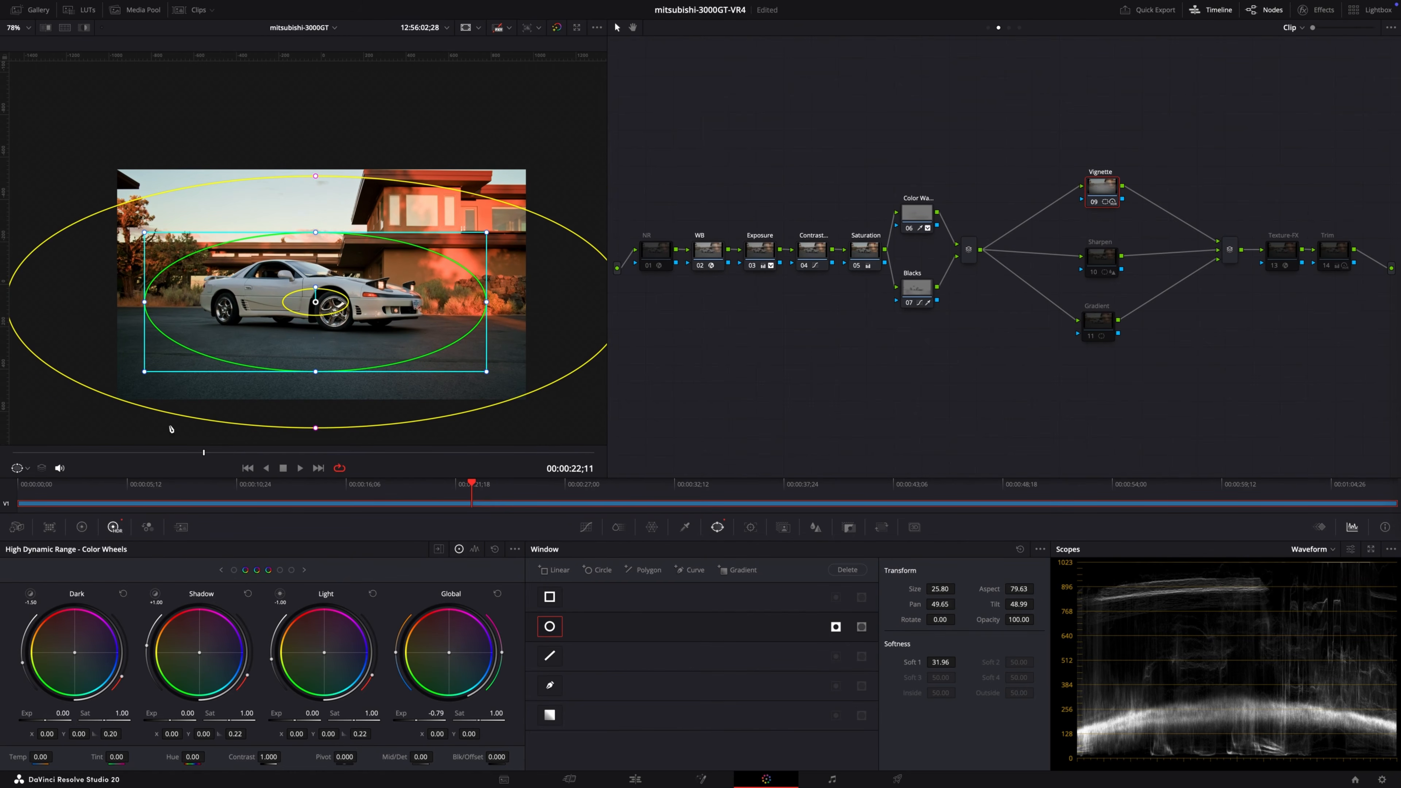
drag(30, 455, 637, 487)
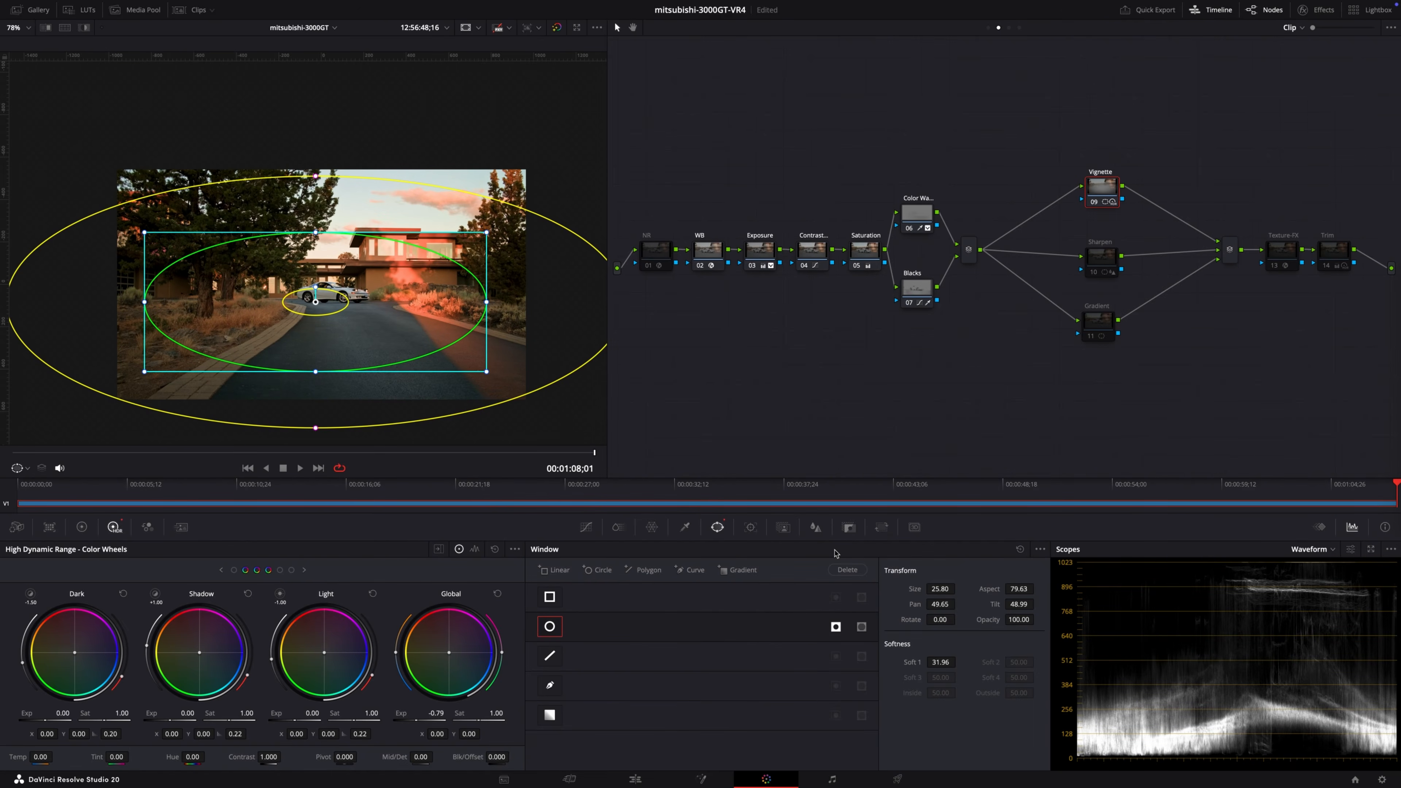
click(124, 453)
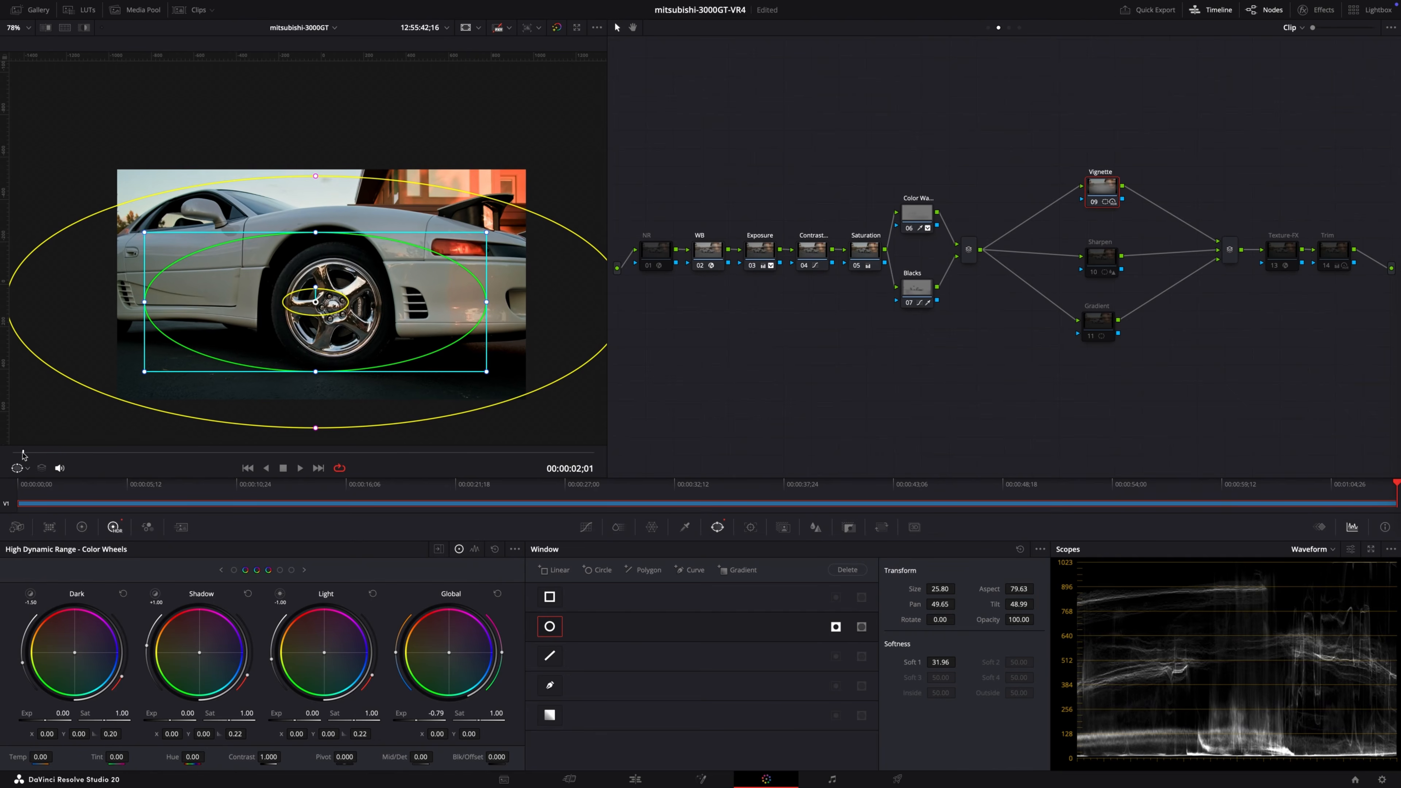
- At 00:00:22;13, recentre the Vignette window on the car and keyframe its position in the tracker's Frame mode
drag(123, 453, 204, 460)
drag(331, 335, 330, 332)
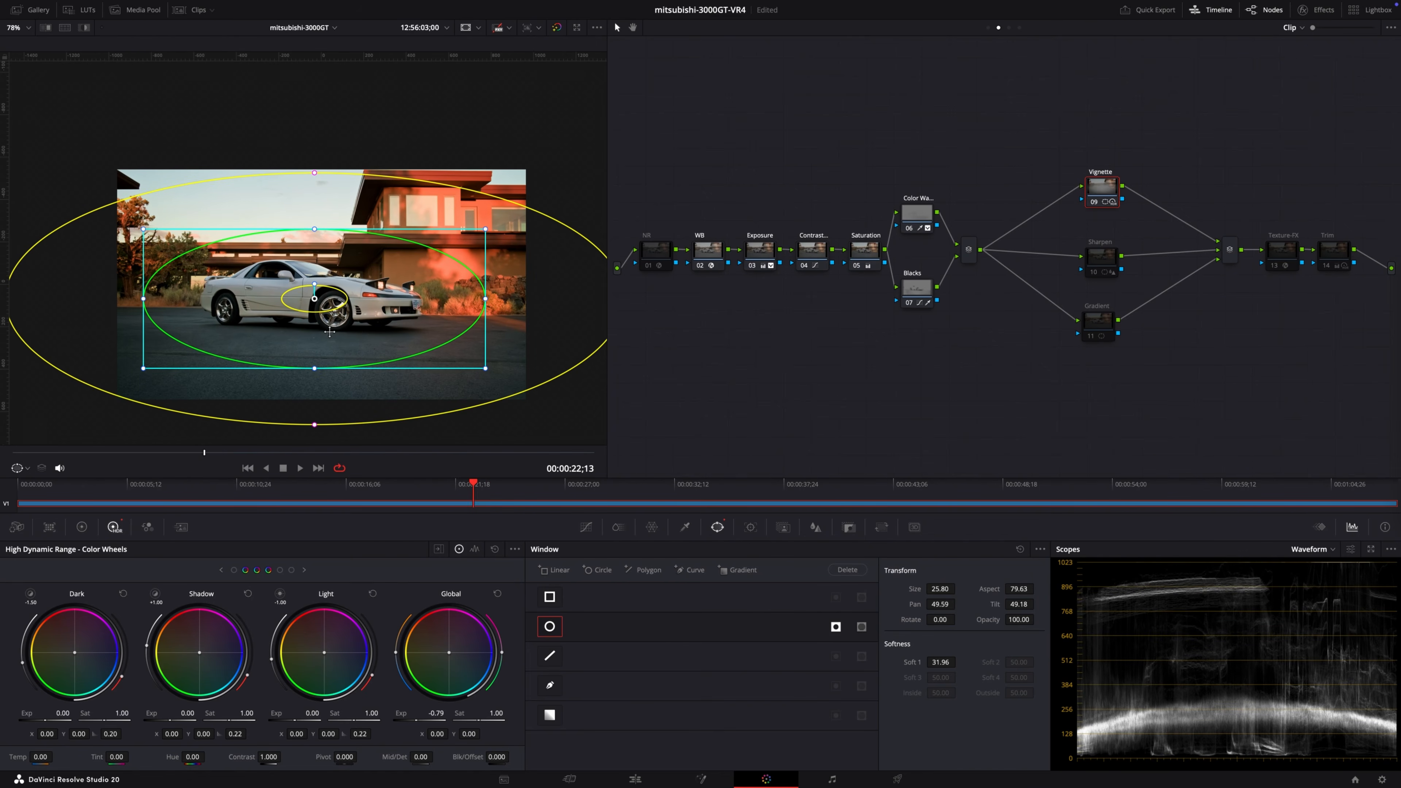
click(751, 527)
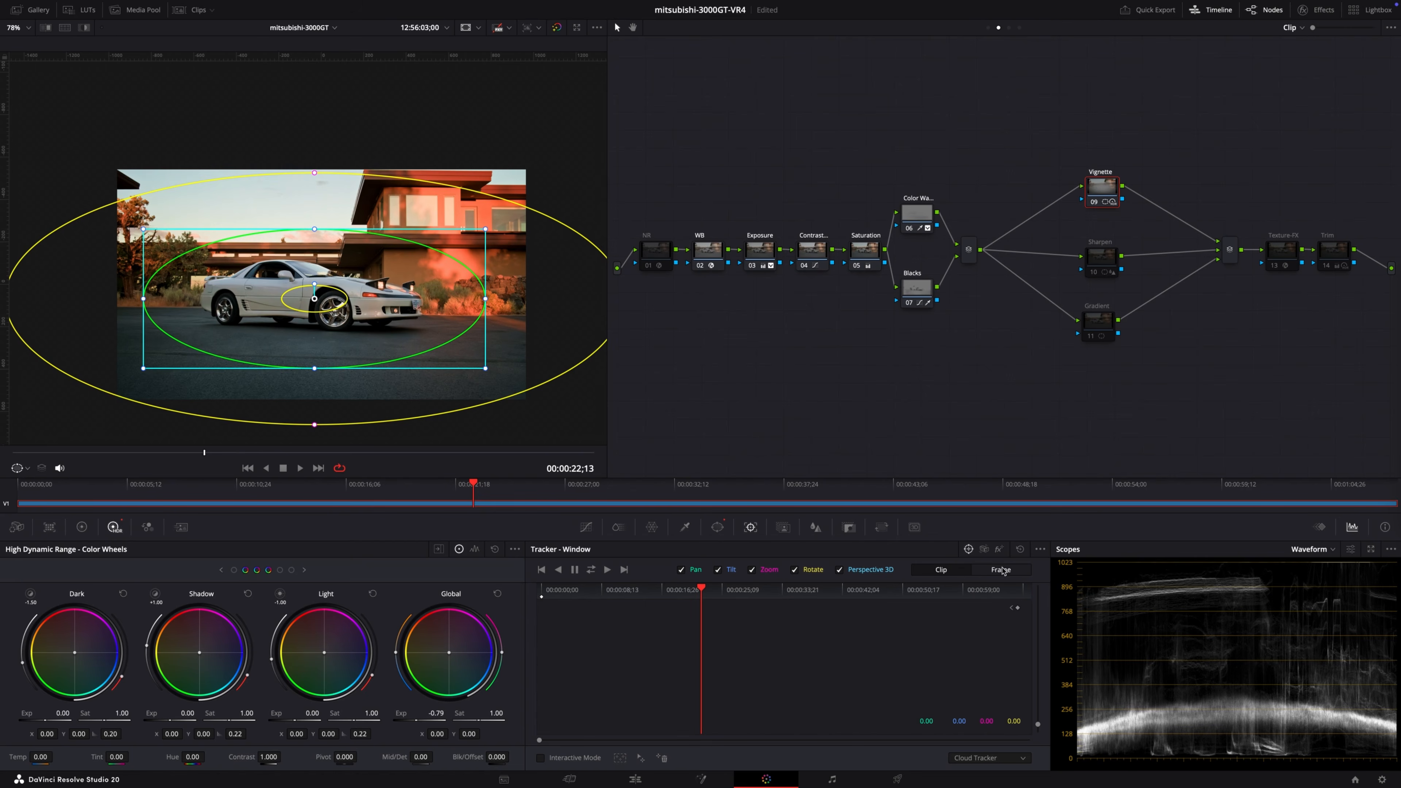
drag(314, 290, 314, 288)
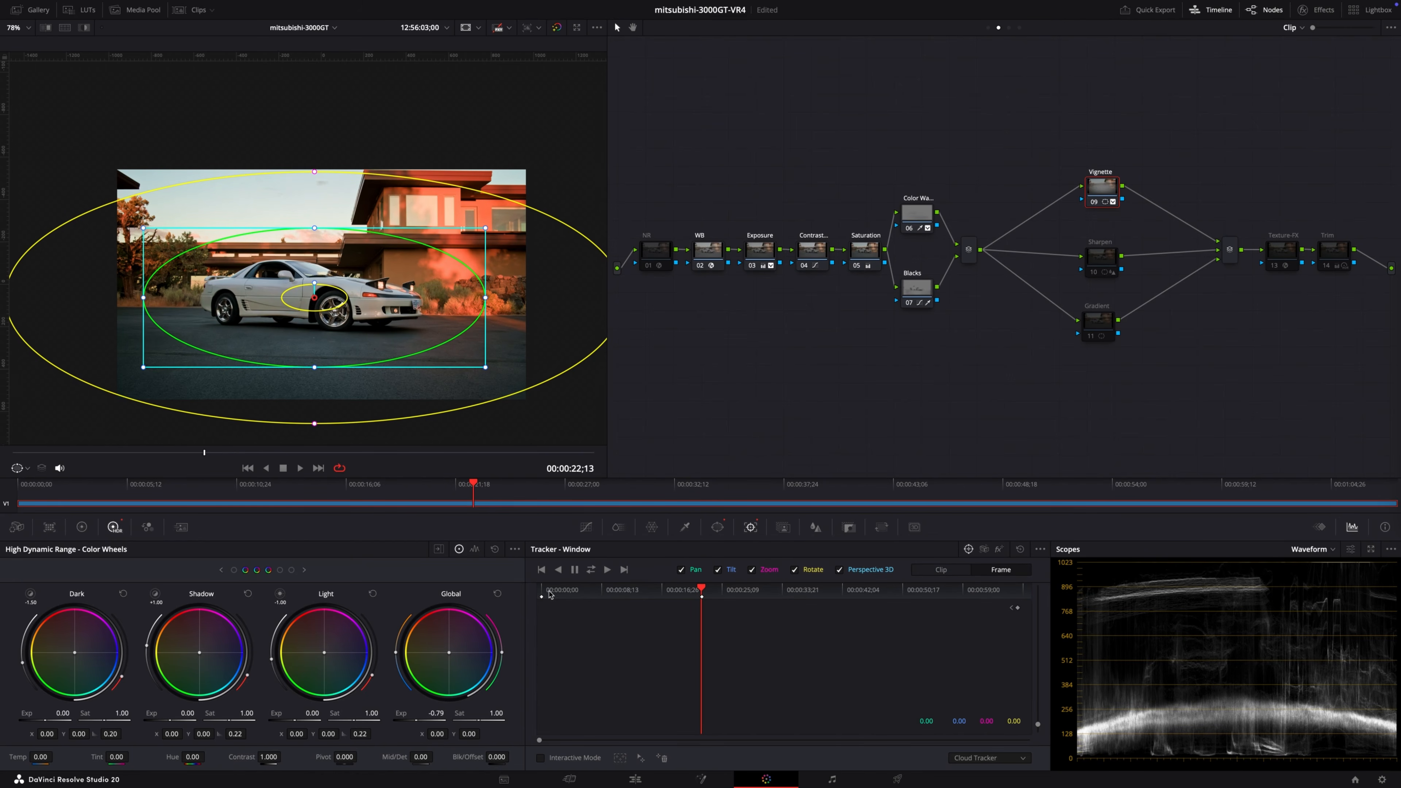
- At 00:01:08;00, keyframe the Vignette window smaller around the distant car and tighten its soft edge
click(1029, 593)
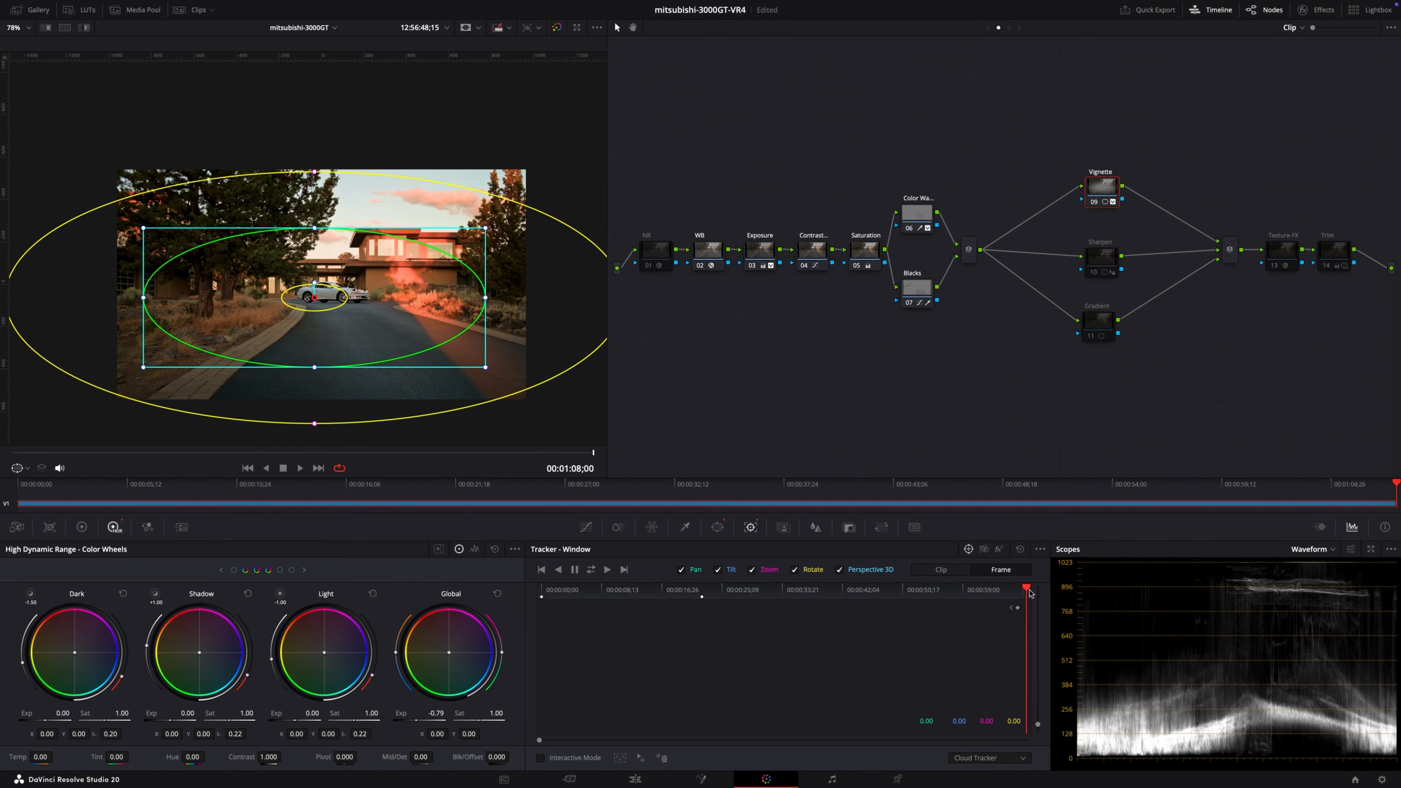
drag(484, 368, 375, 309)
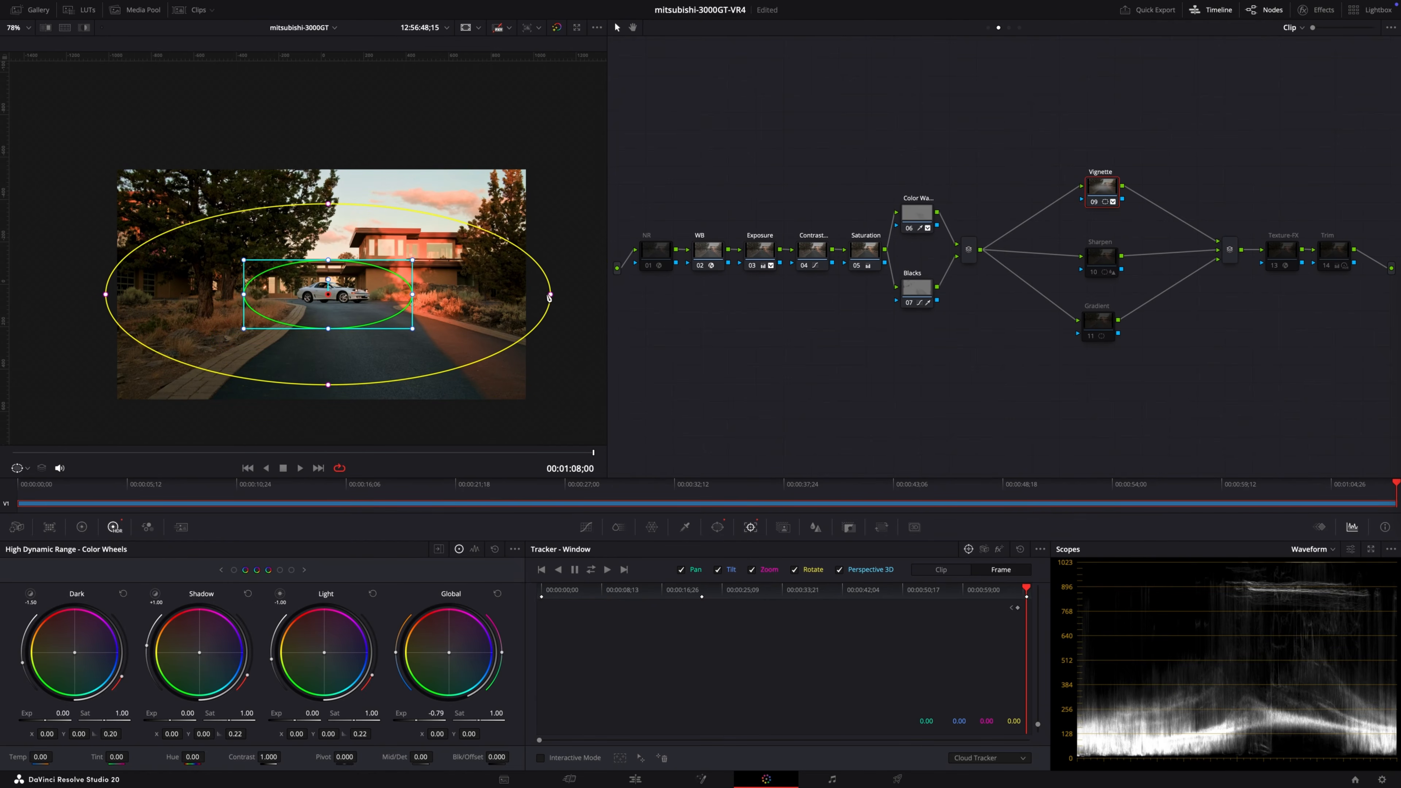
drag(549, 298, 497, 294)
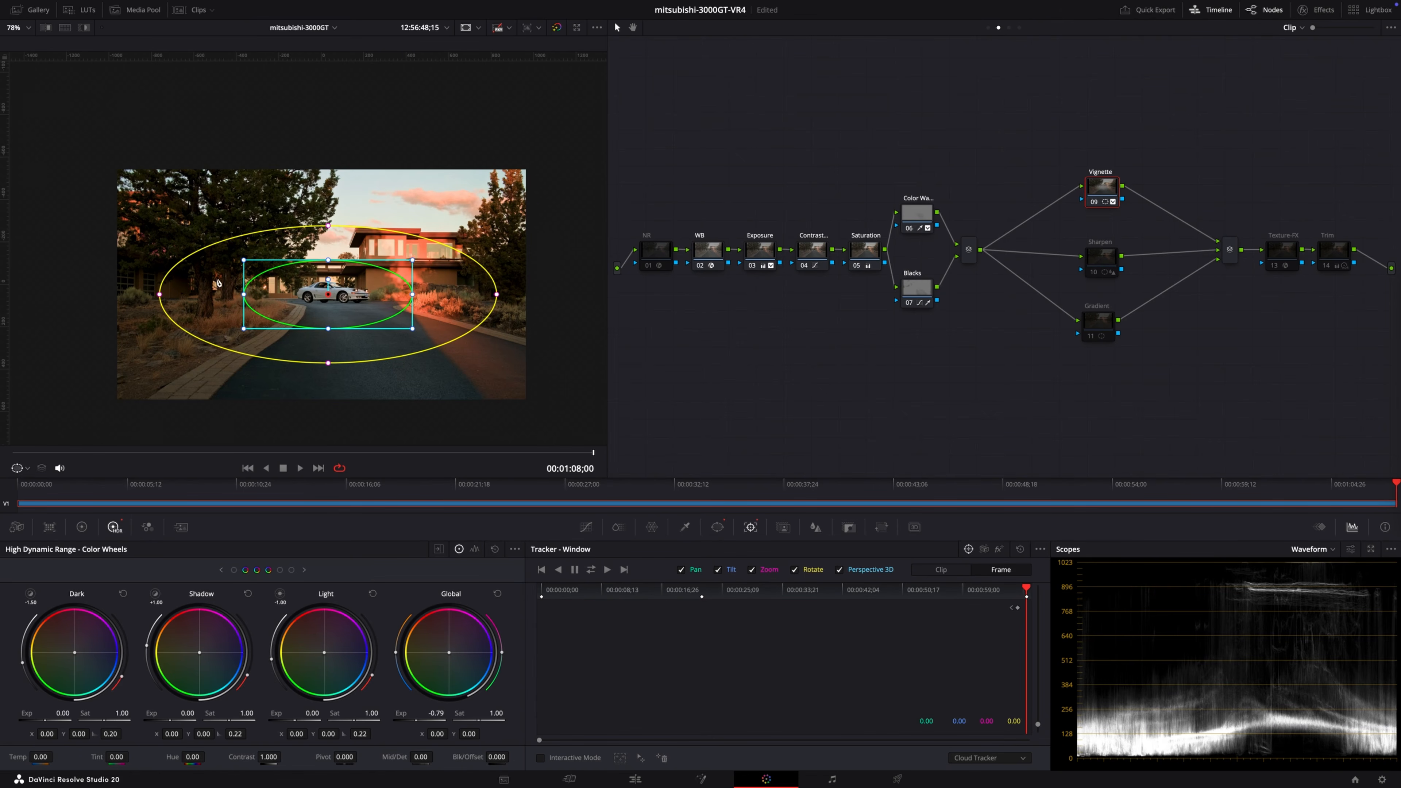
drag(238, 264, 241, 261)
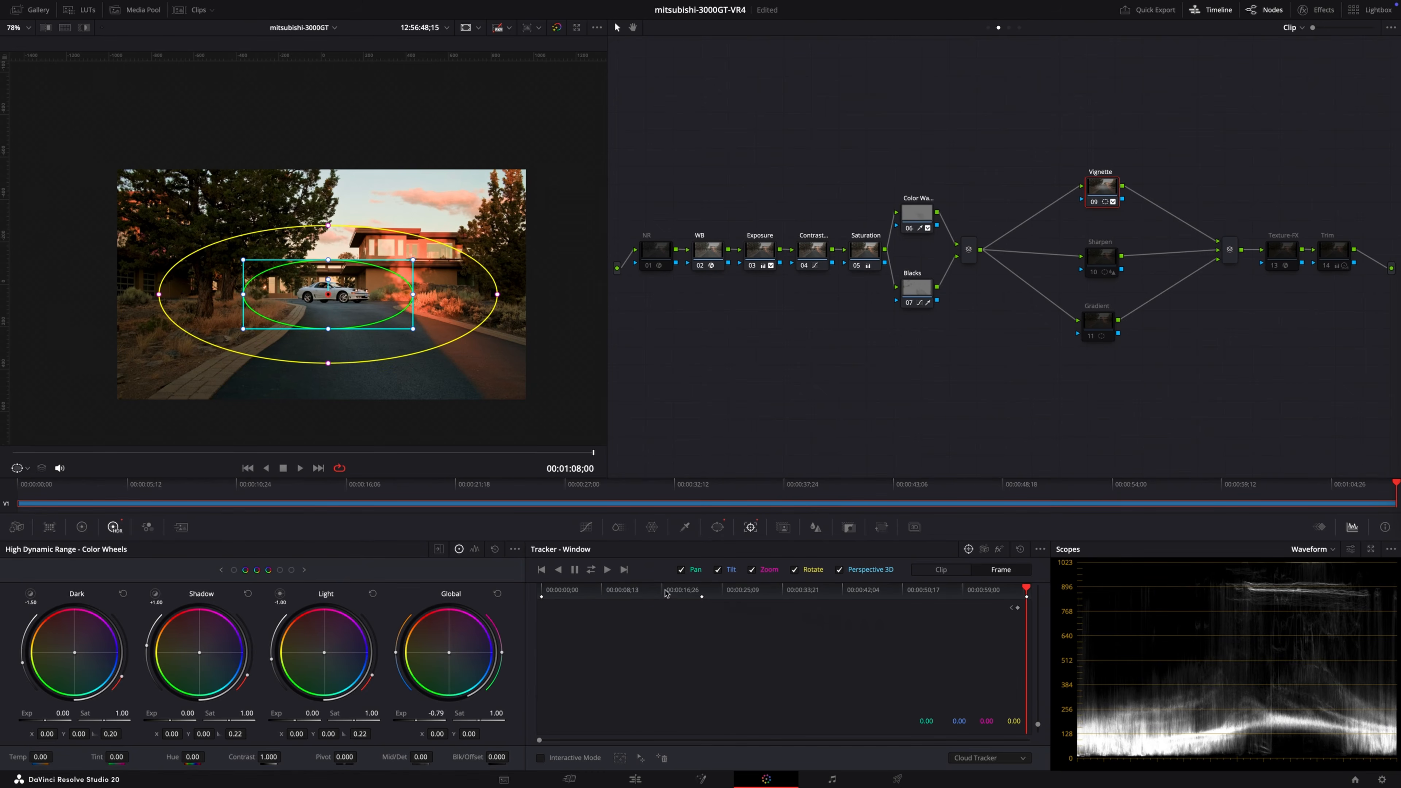
- At 00:00:00;00, keyframe the Vignette window larger so it extends past both sides of the image
click(541, 590)
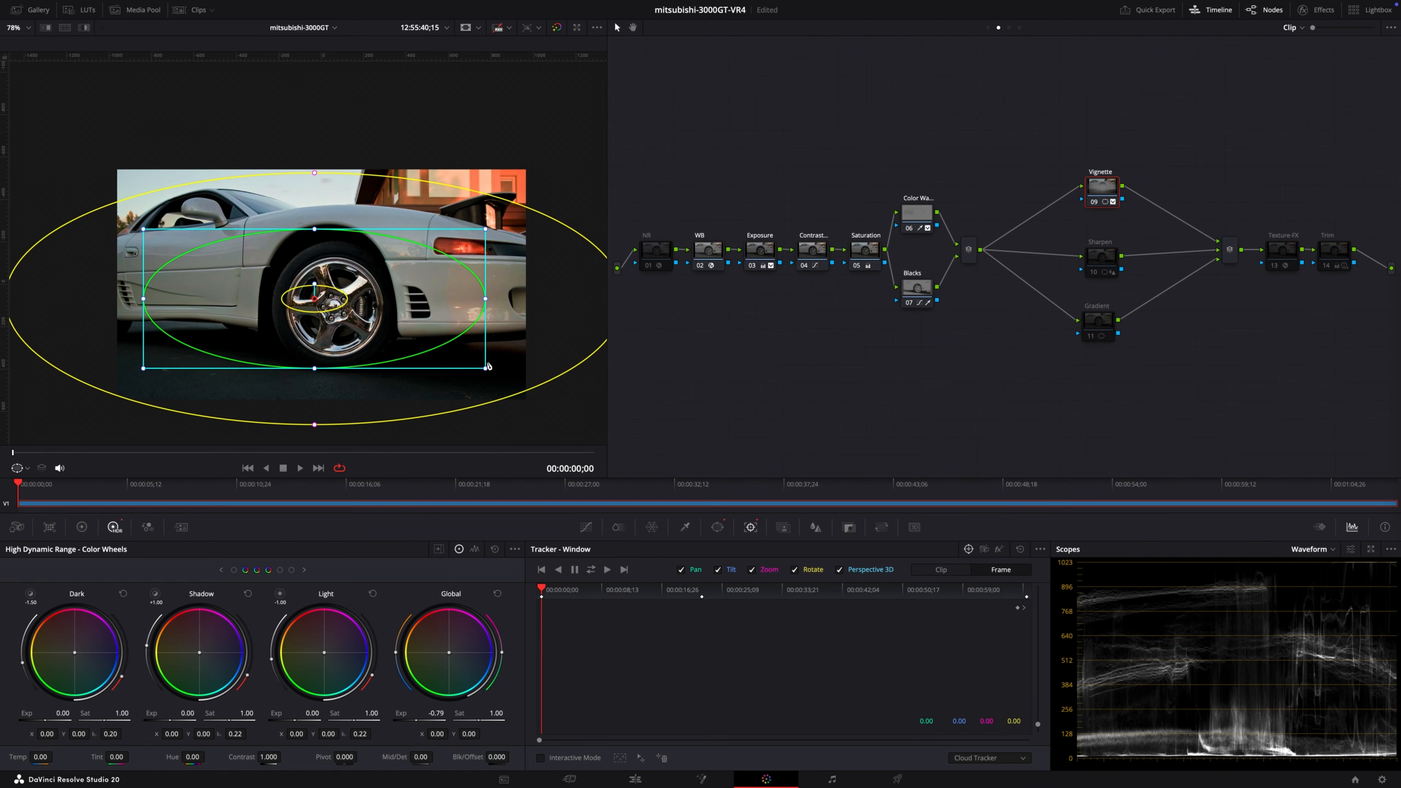
drag(487, 371, 594, 412)
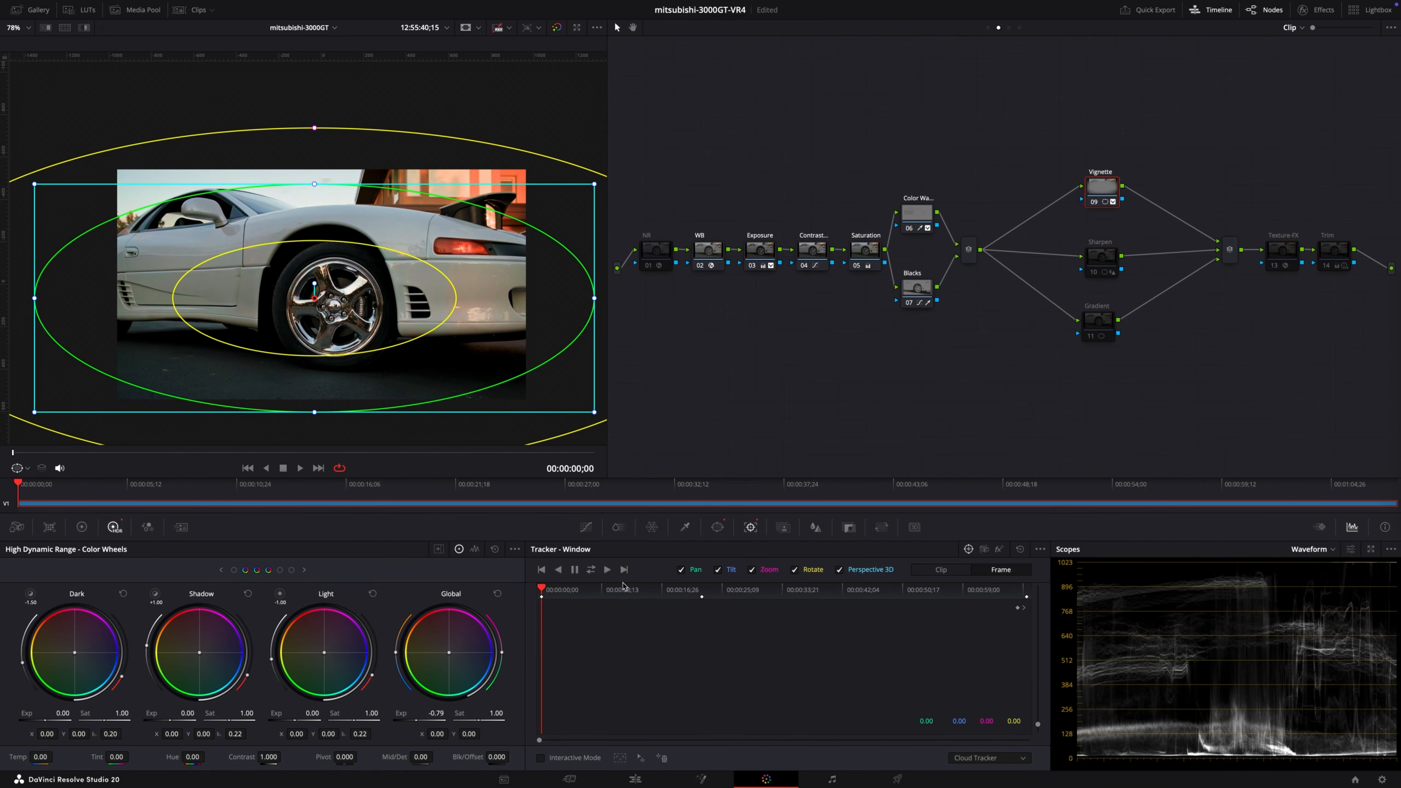
- Scrub through the clip to check the keyframed vignette, first with the window outlines and again without them
click(643, 589)
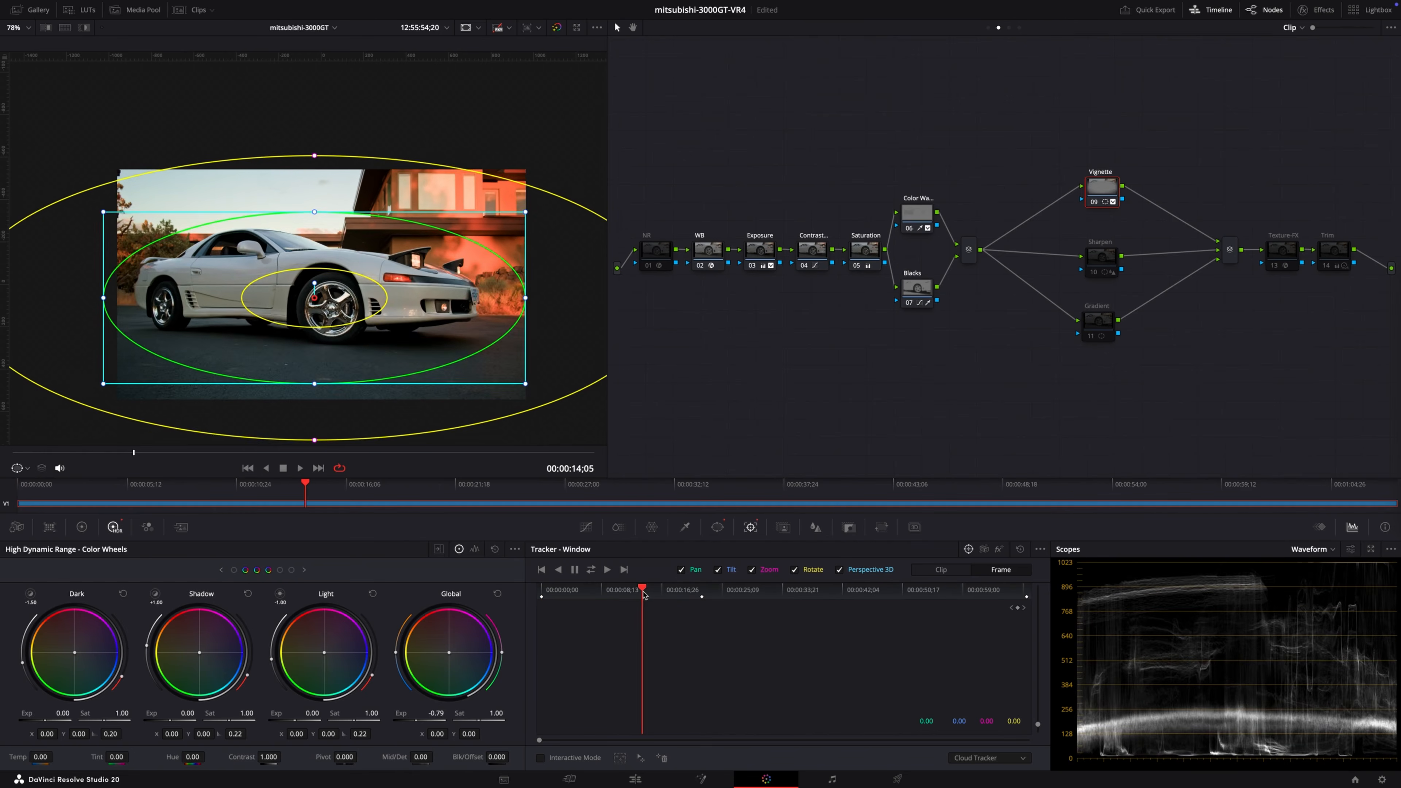
drag(693, 595, 1048, 617)
click(949, 616)
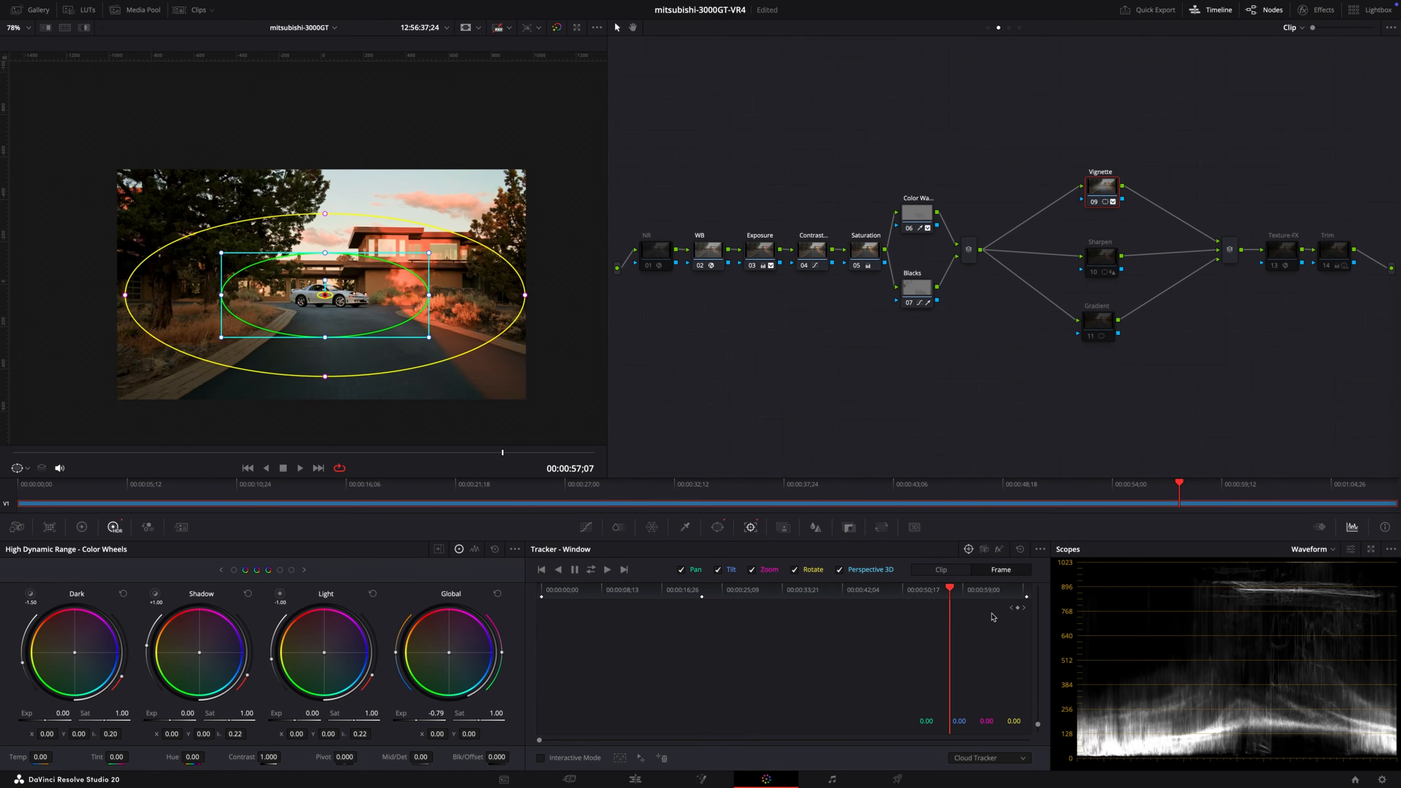
key(End)
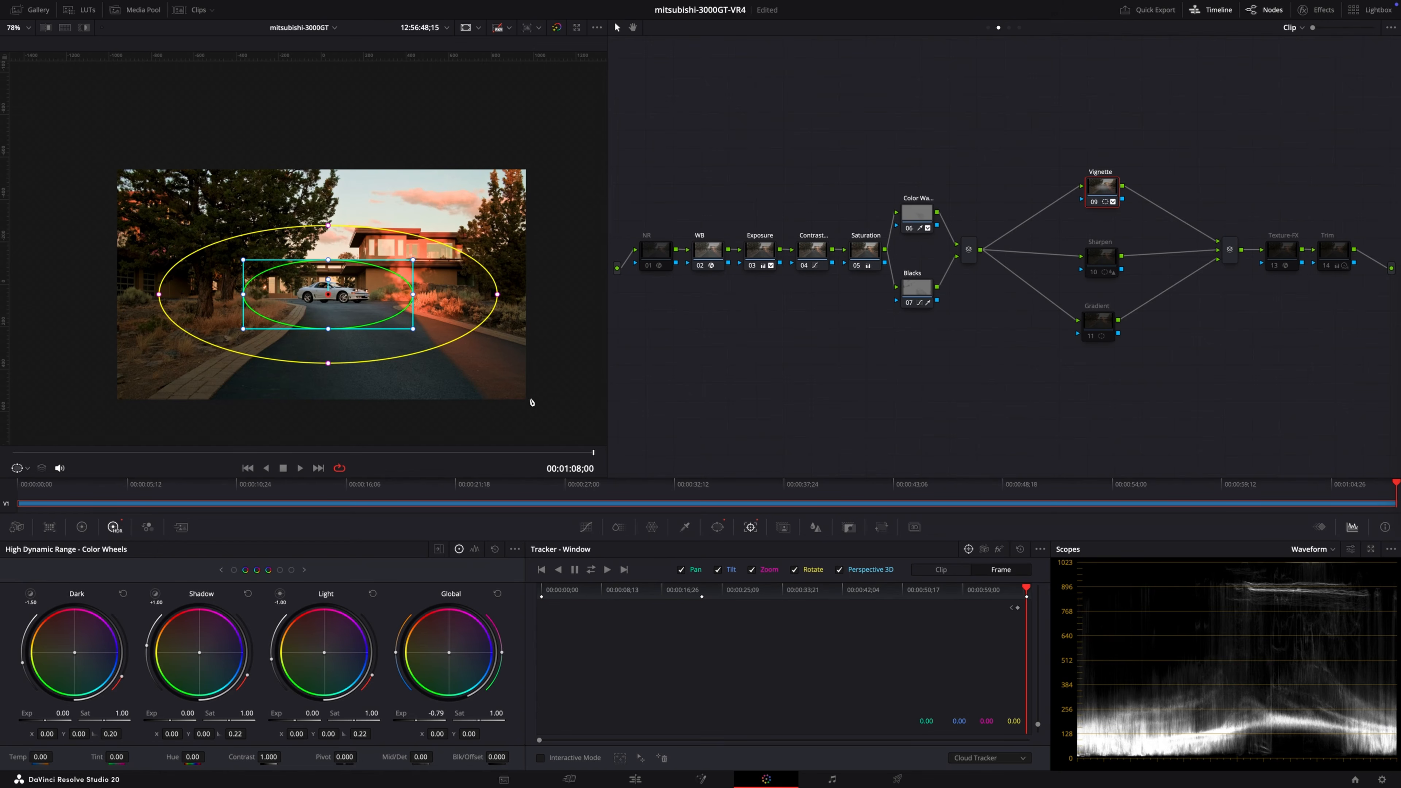
key(shift+grave)
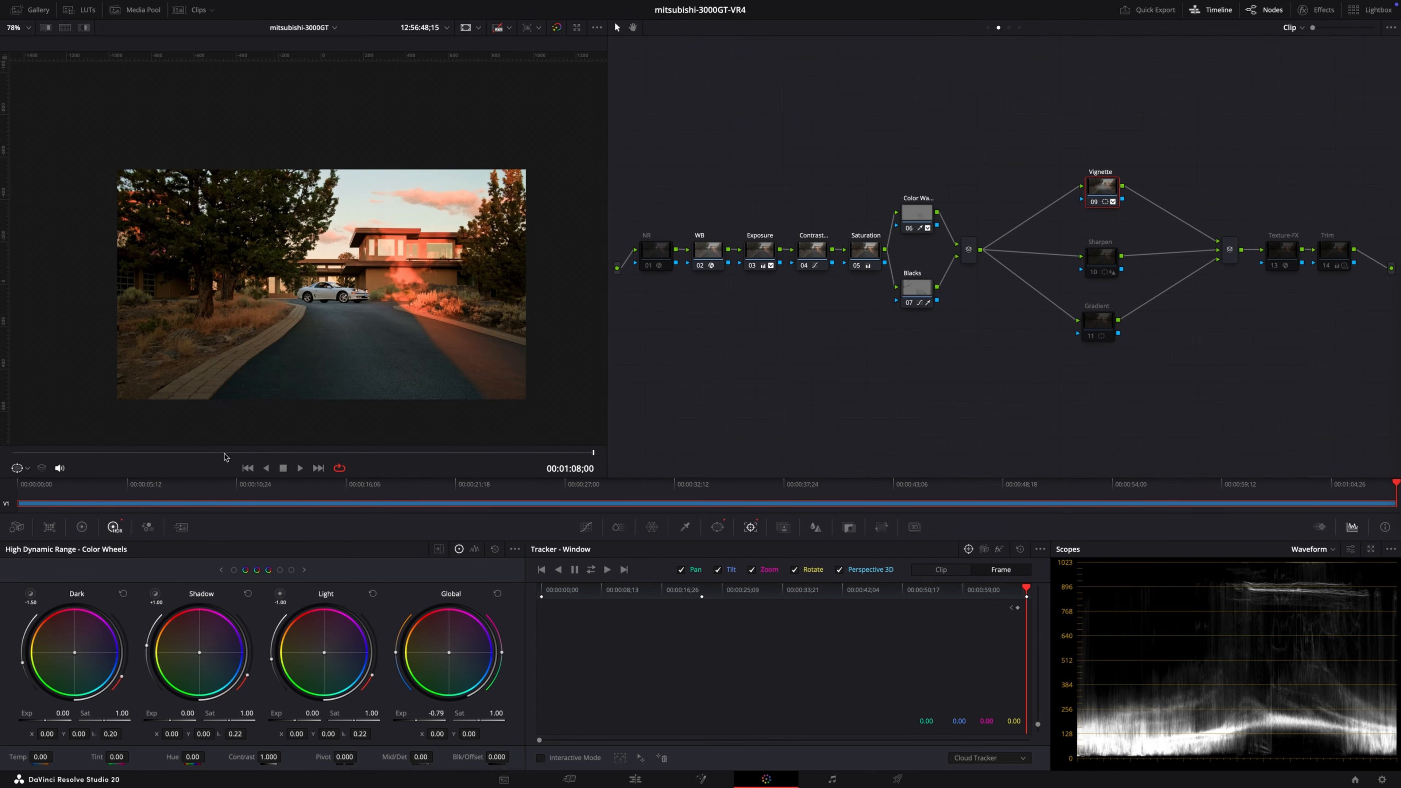
drag(44, 454, 401, 447)
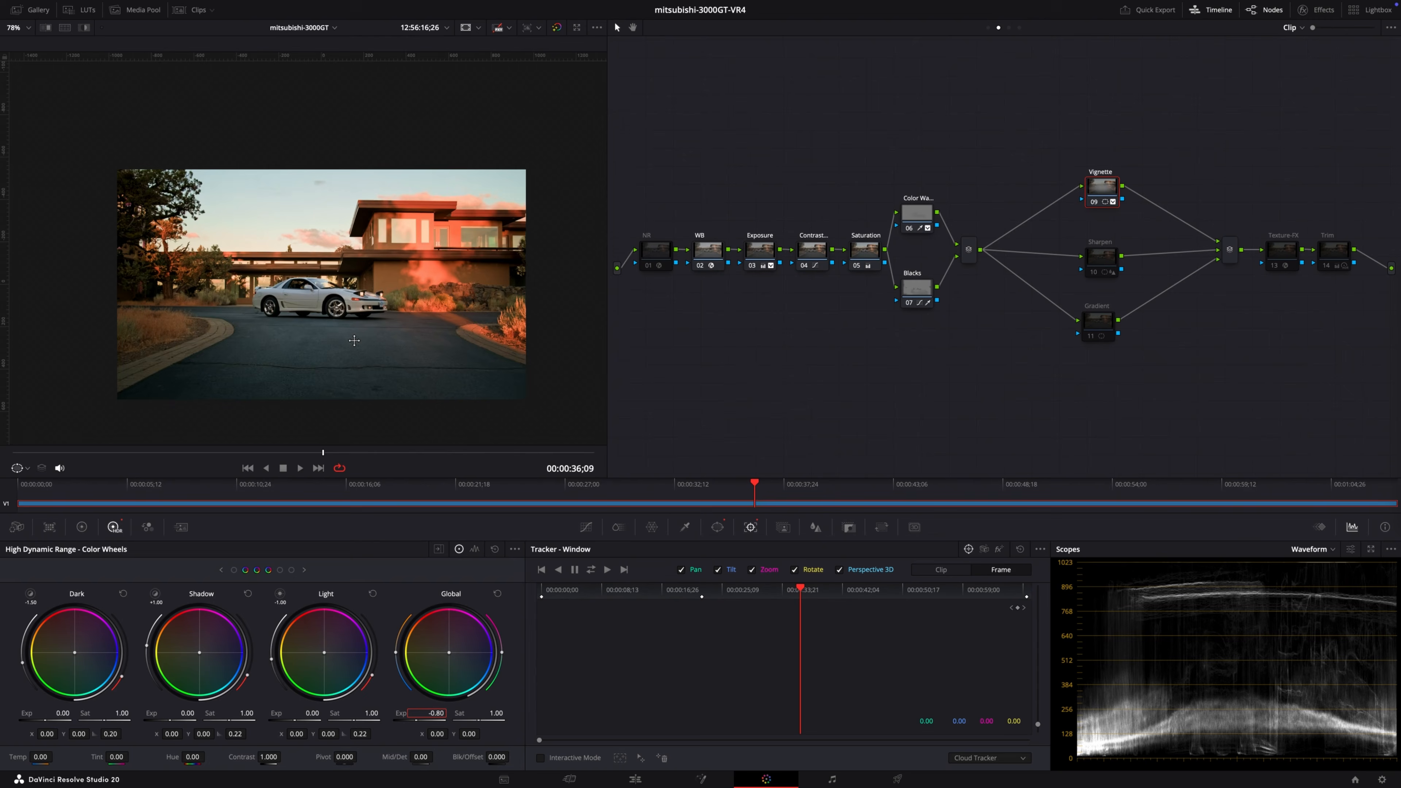
- Enable the Gradient node, lower its global exposure to -0.33 and raise its gradient window over the road in front of the car
scroll(354, 340, down, 1)
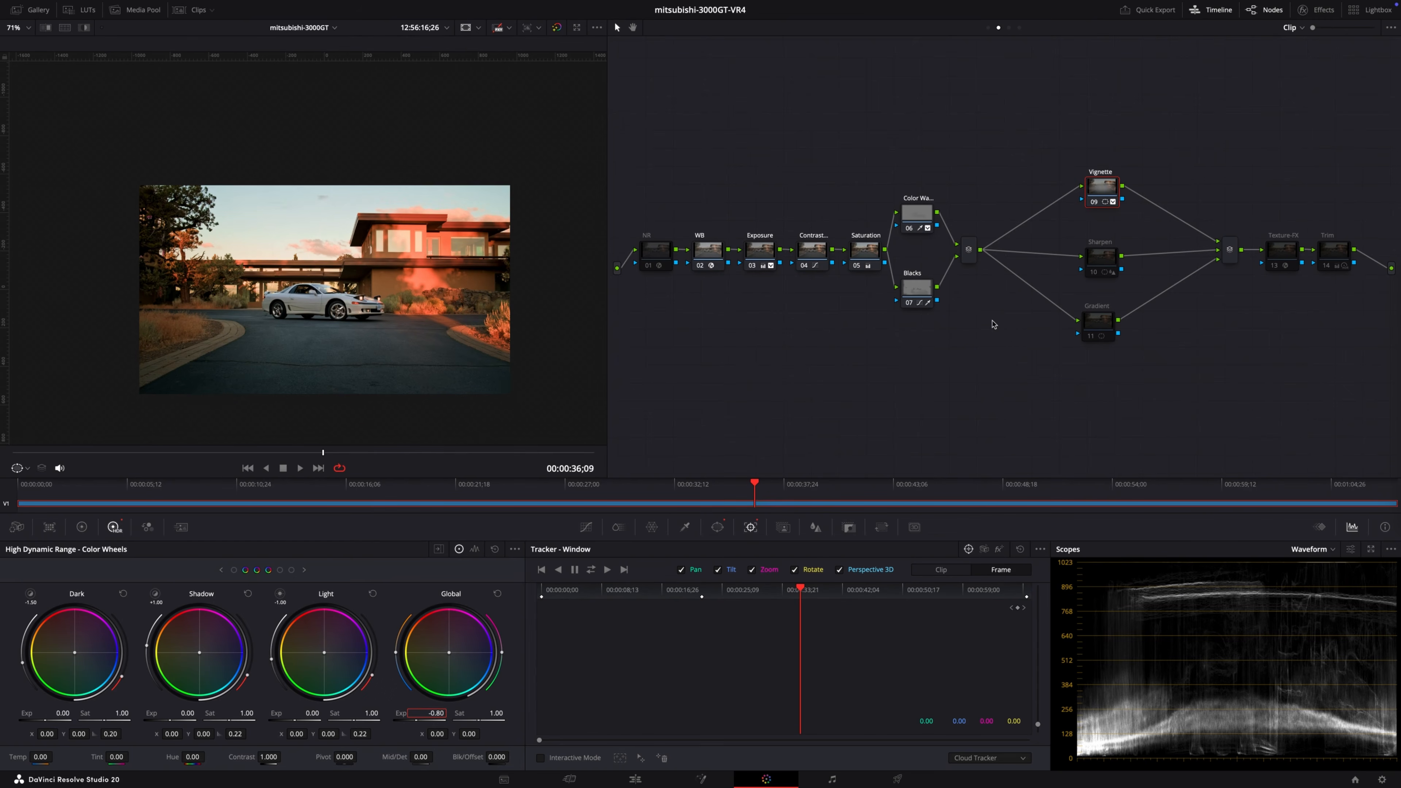
click(1104, 321)
scroll(393, 303, up, 1)
scroll(393, 303, up, 1)
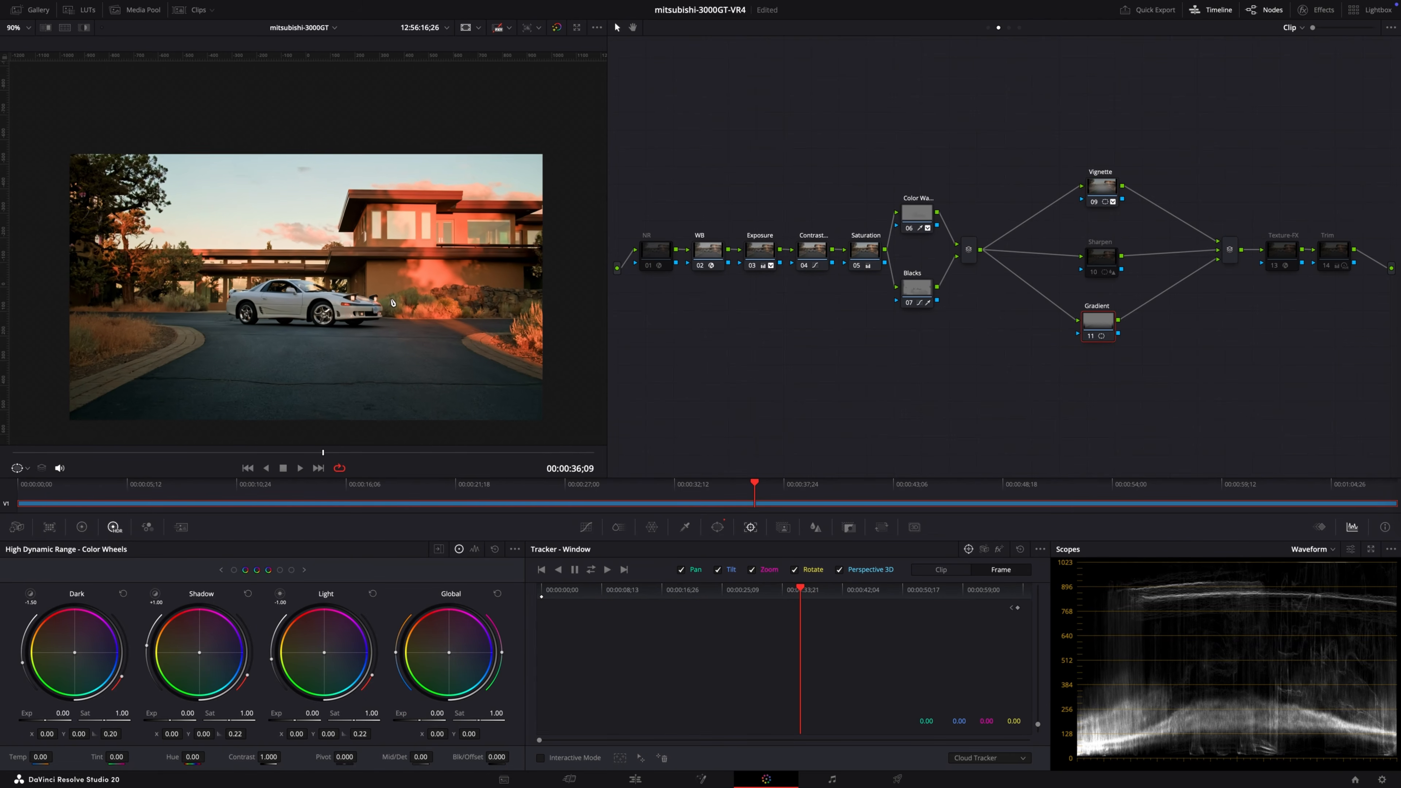
scroll(448, 381, up, 1)
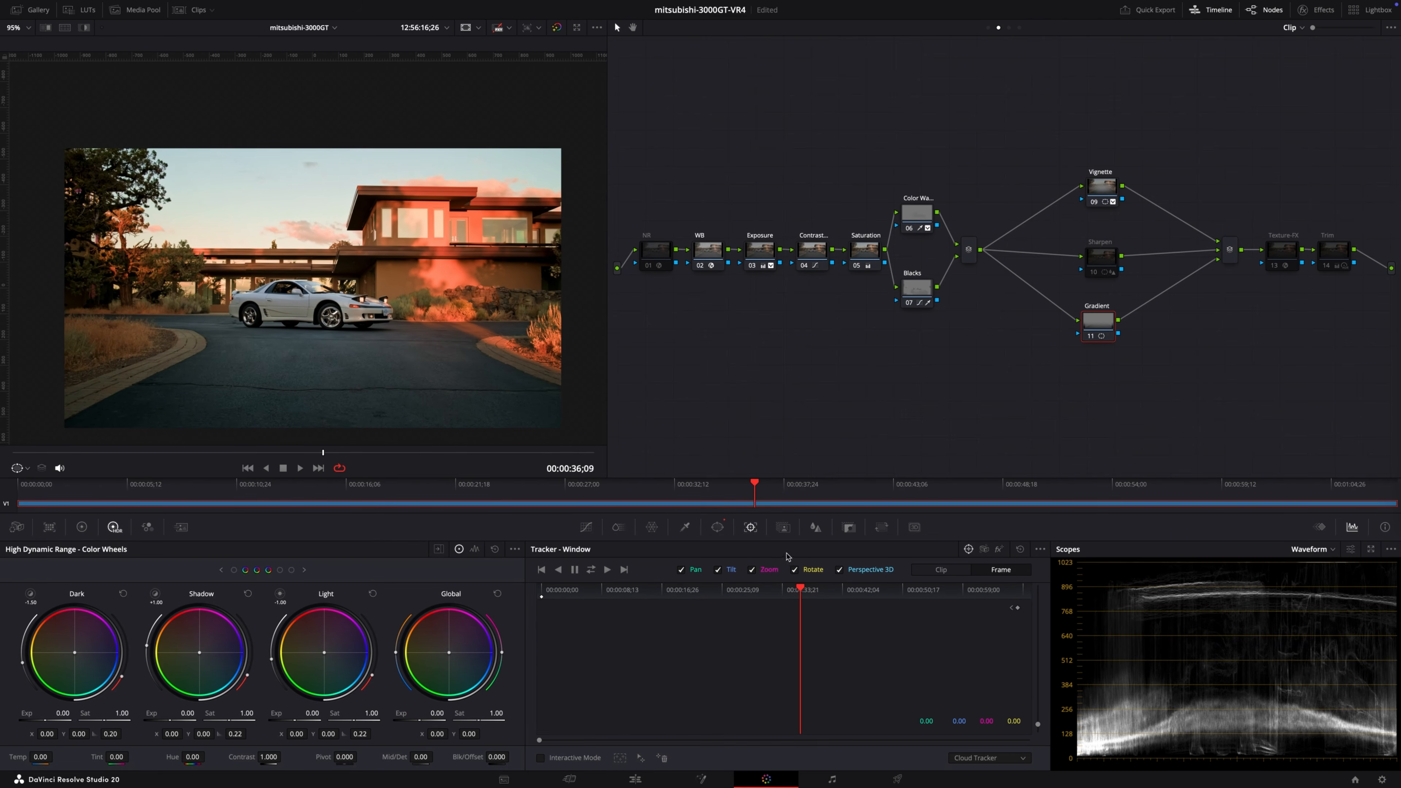
click(717, 528)
scroll(351, 378, down, 3)
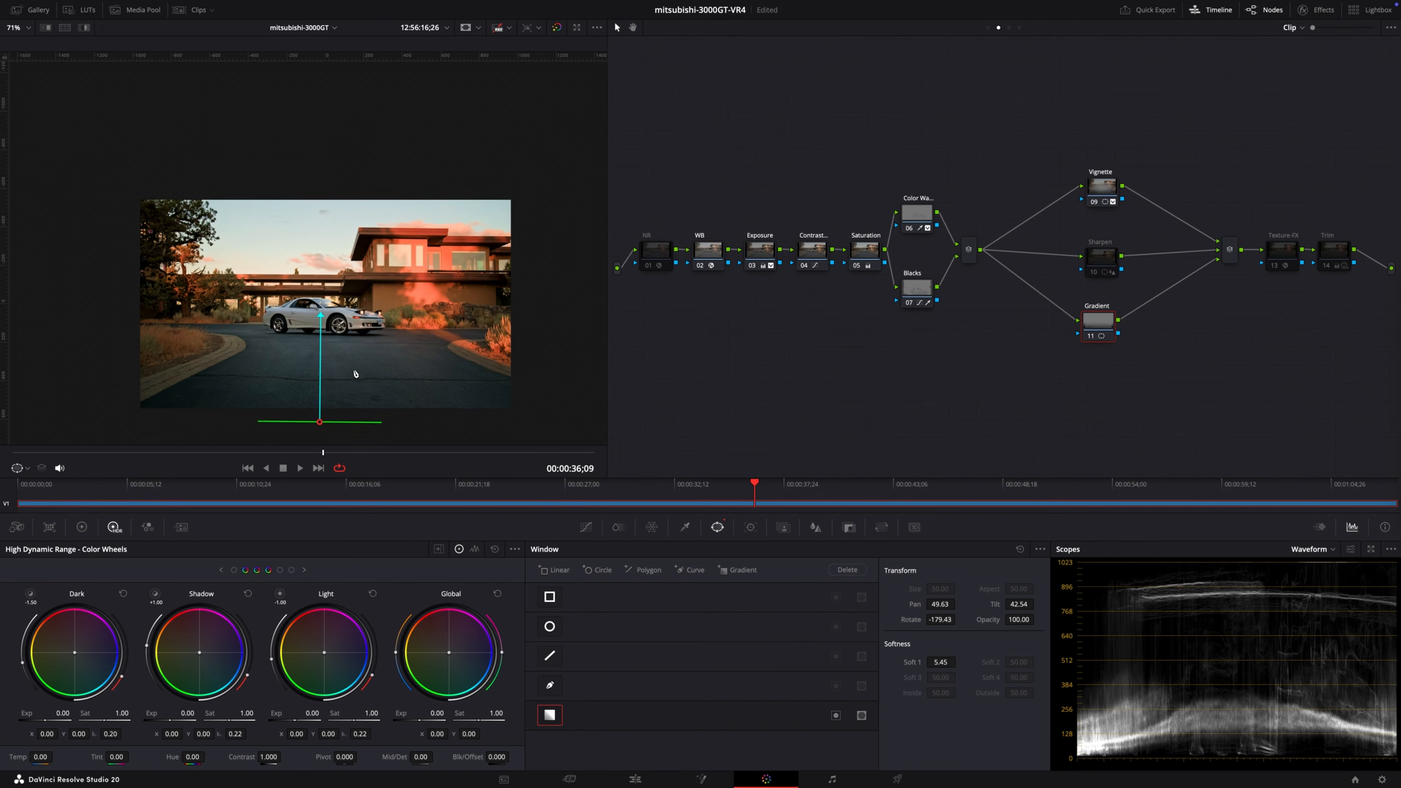
drag(436, 713, 420, 713)
drag(320, 401, 330, 376)
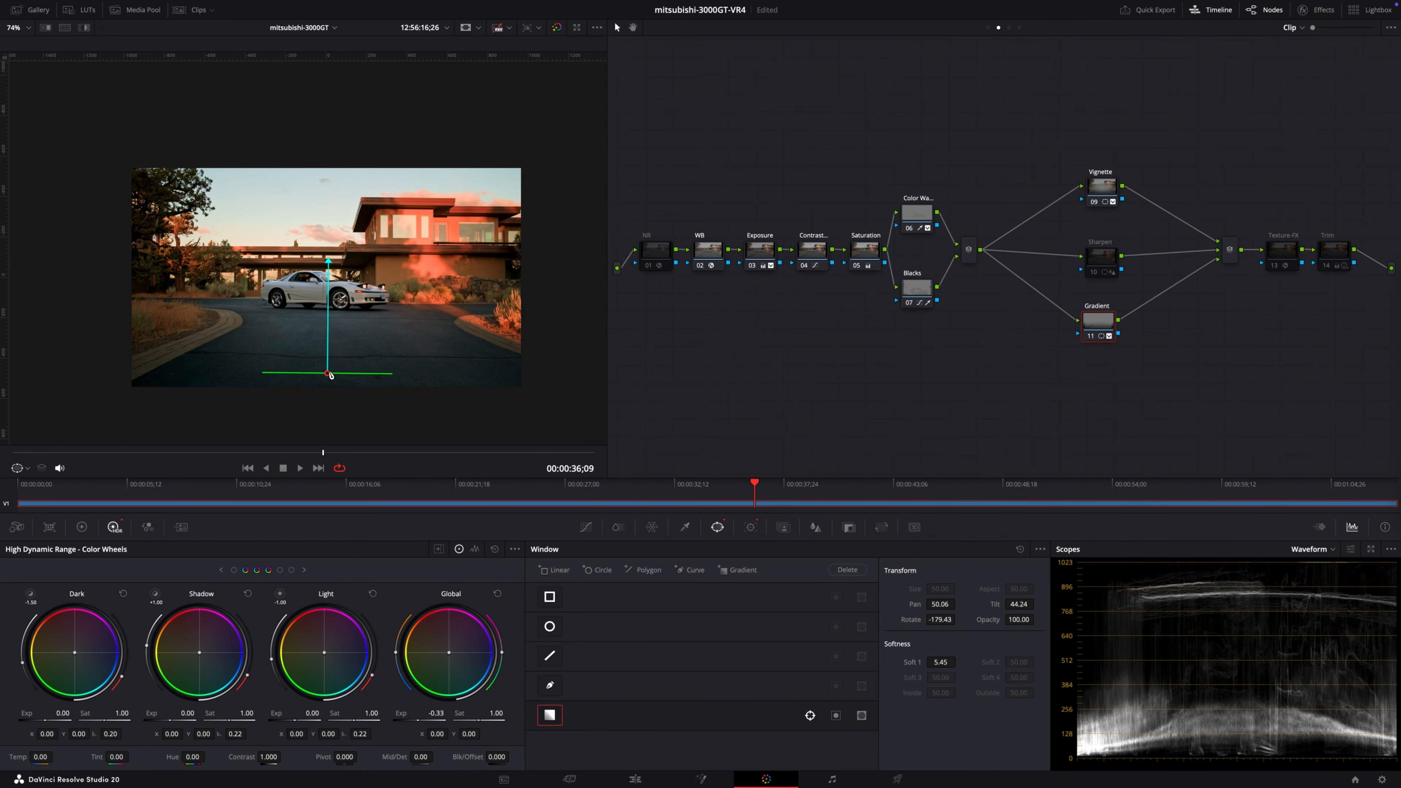
- Compare the shot without the gradient, set its global exposure to -0.30 and saturation to 0.92, and nudge the gradient window slightly upward
key(super+d)
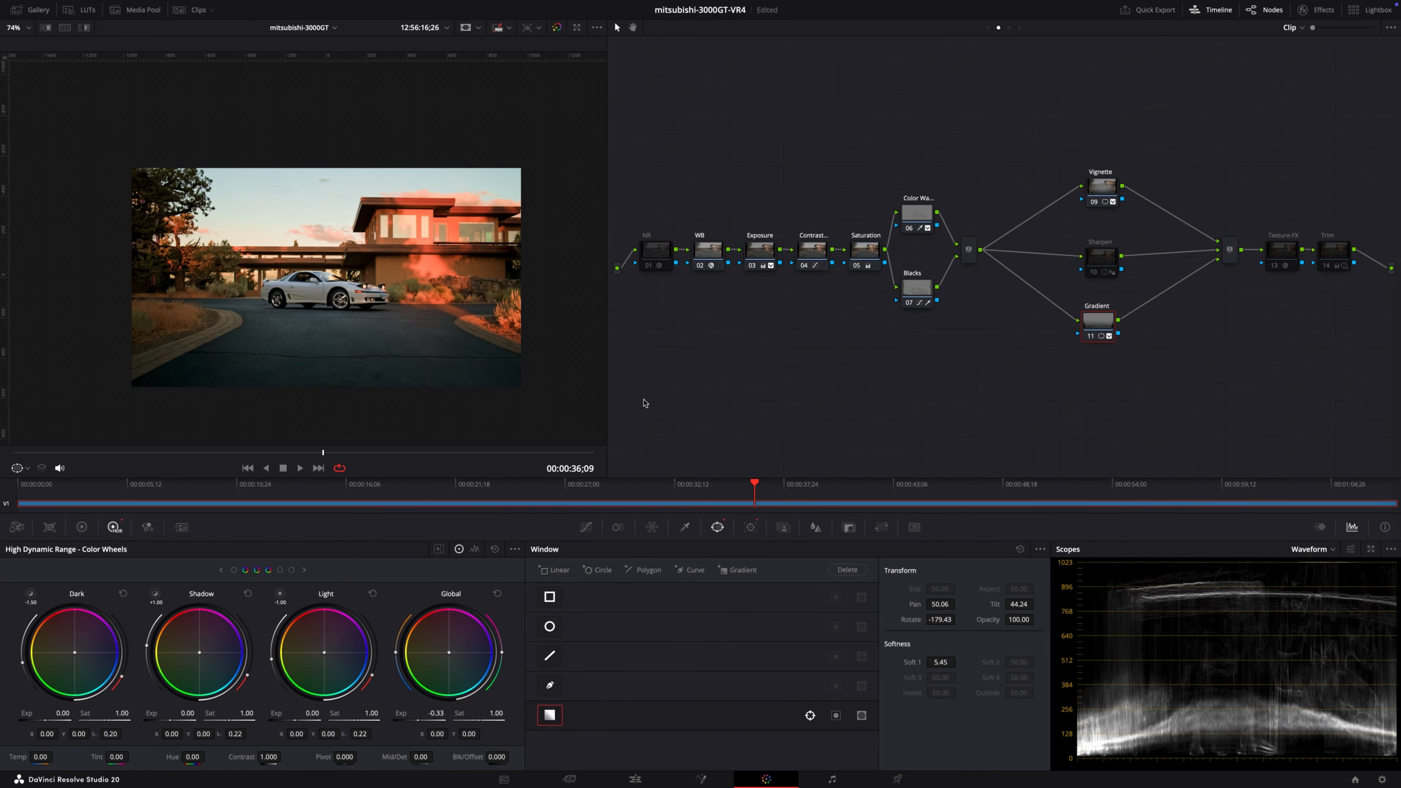
drag(436, 714, 433, 714)
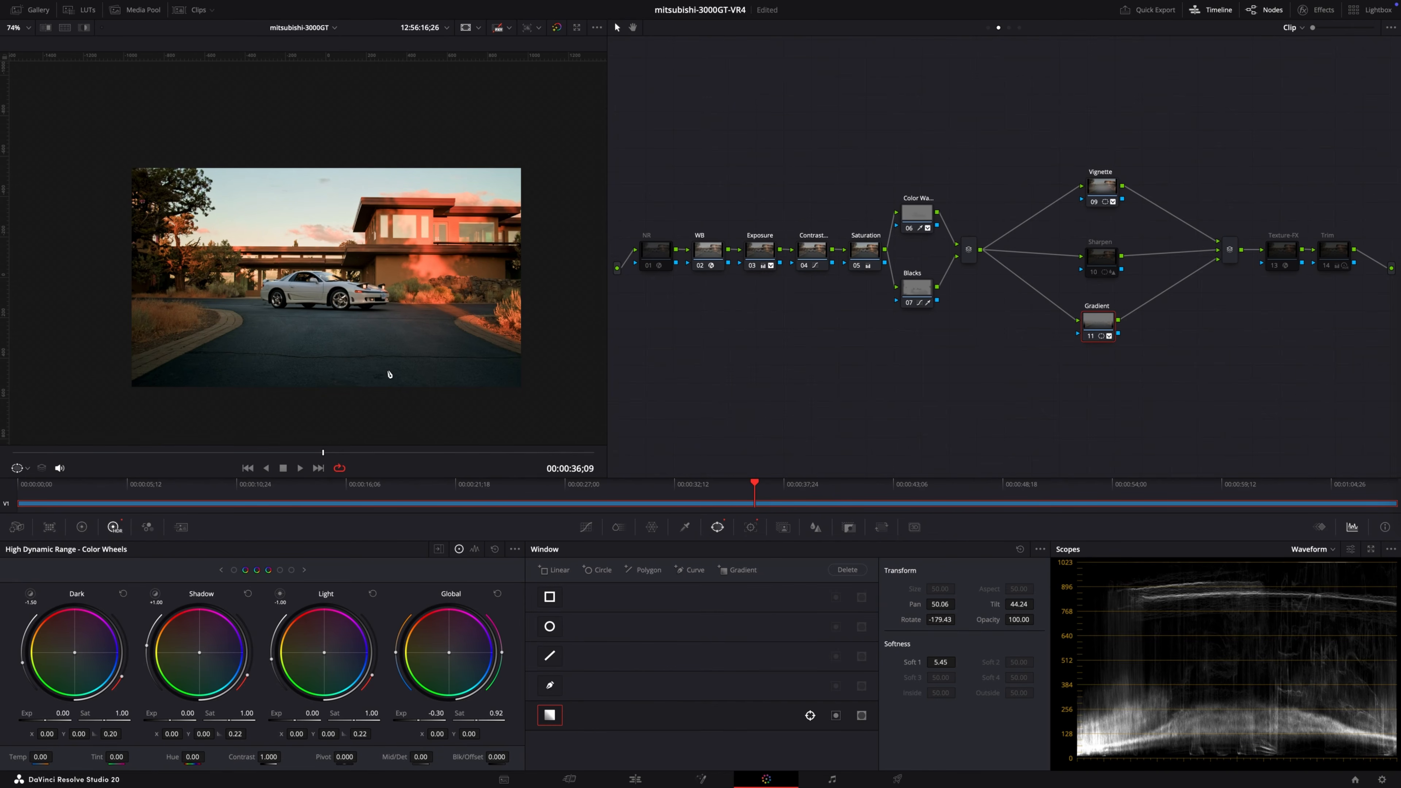
mouse_move(452, 376)
drag(329, 375, 329, 369)
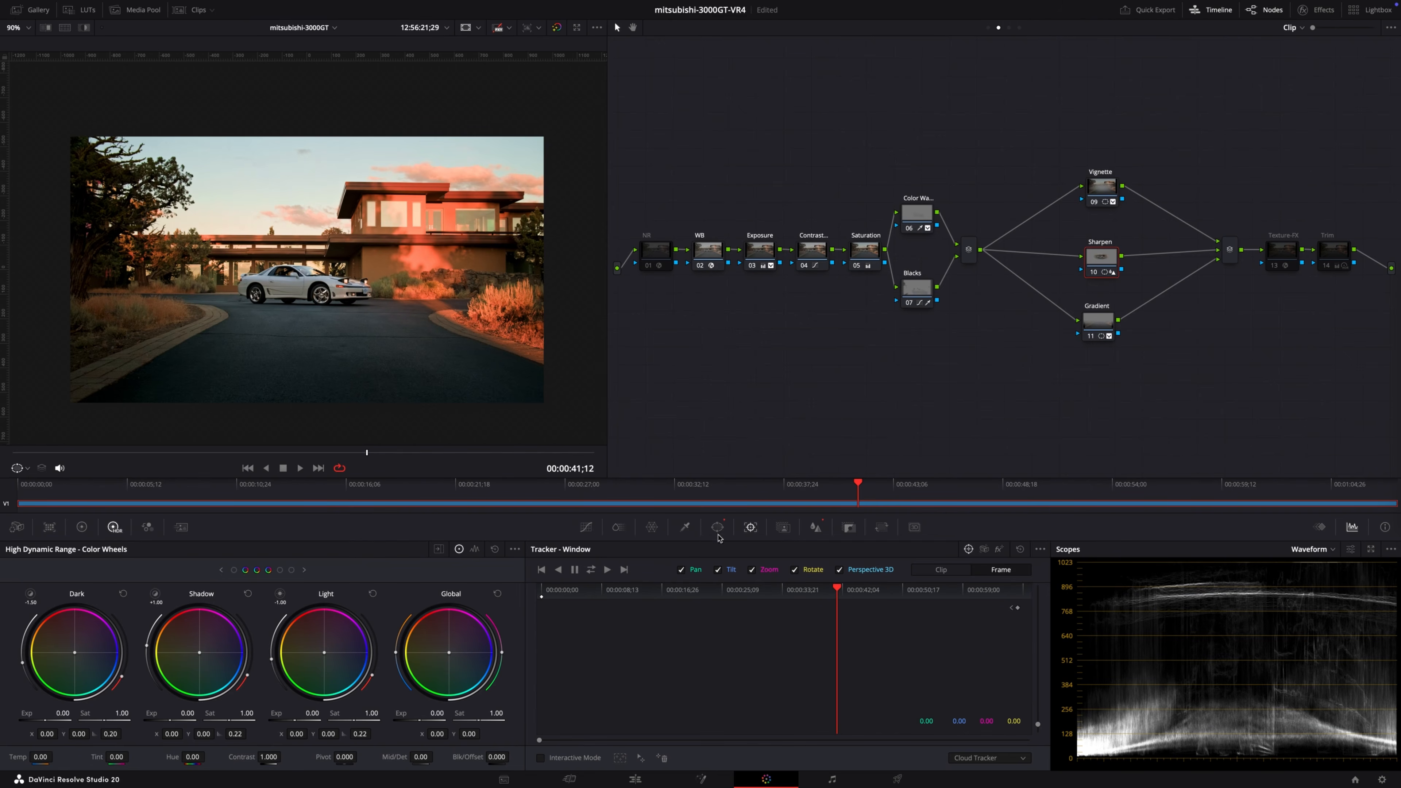
- Inspect the Sharpen node's circle window around the car at 00:00:41;12 and 00:00:24;22
click(717, 528)
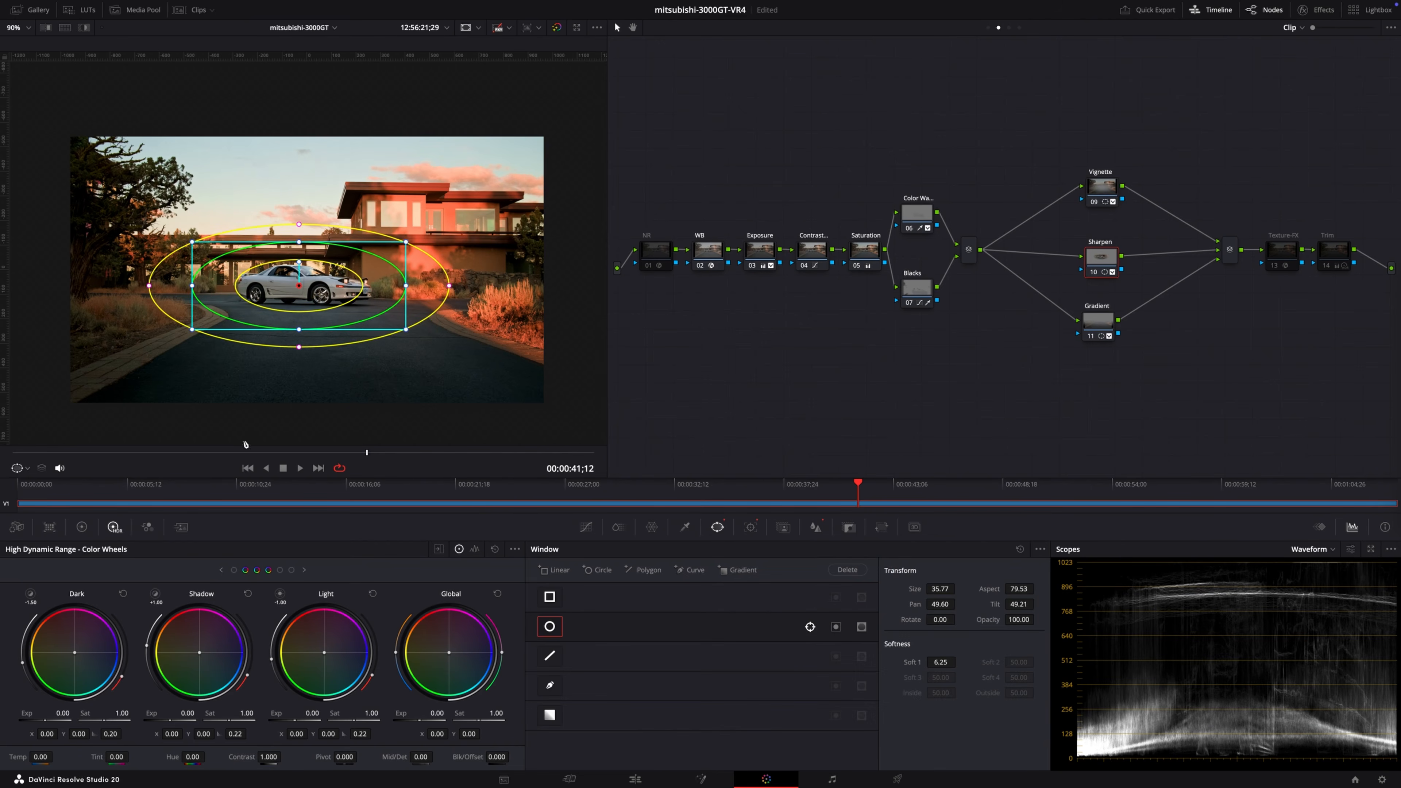
click(224, 453)
drag(405, 280, 356, 286)
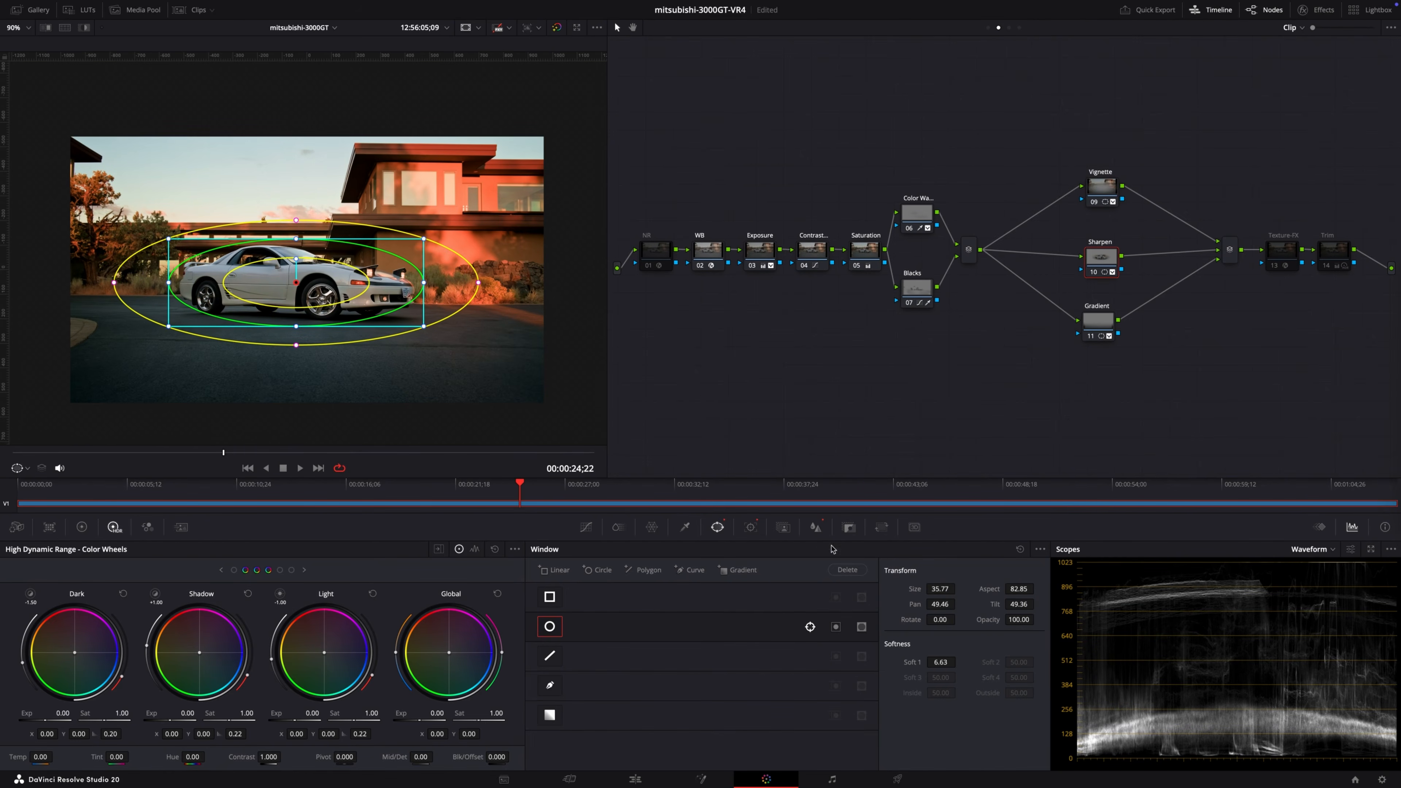
- Examine the Sharpen node's Blur radius settings and compare the car up close with the node off and on
click(815, 527)
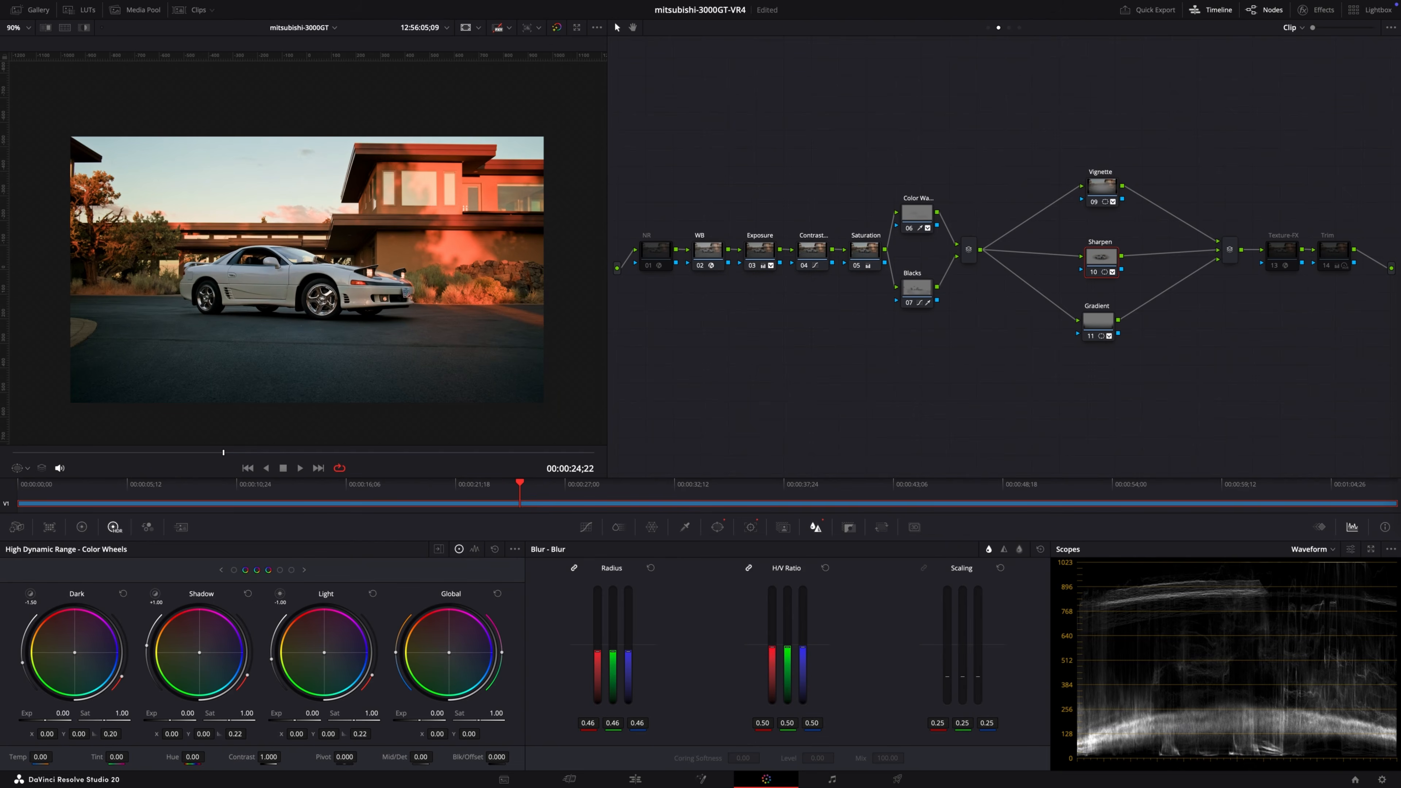
scroll(340, 326, up, 4)
key(super+d)
key(super+d)
scroll(339, 327, down, 3)
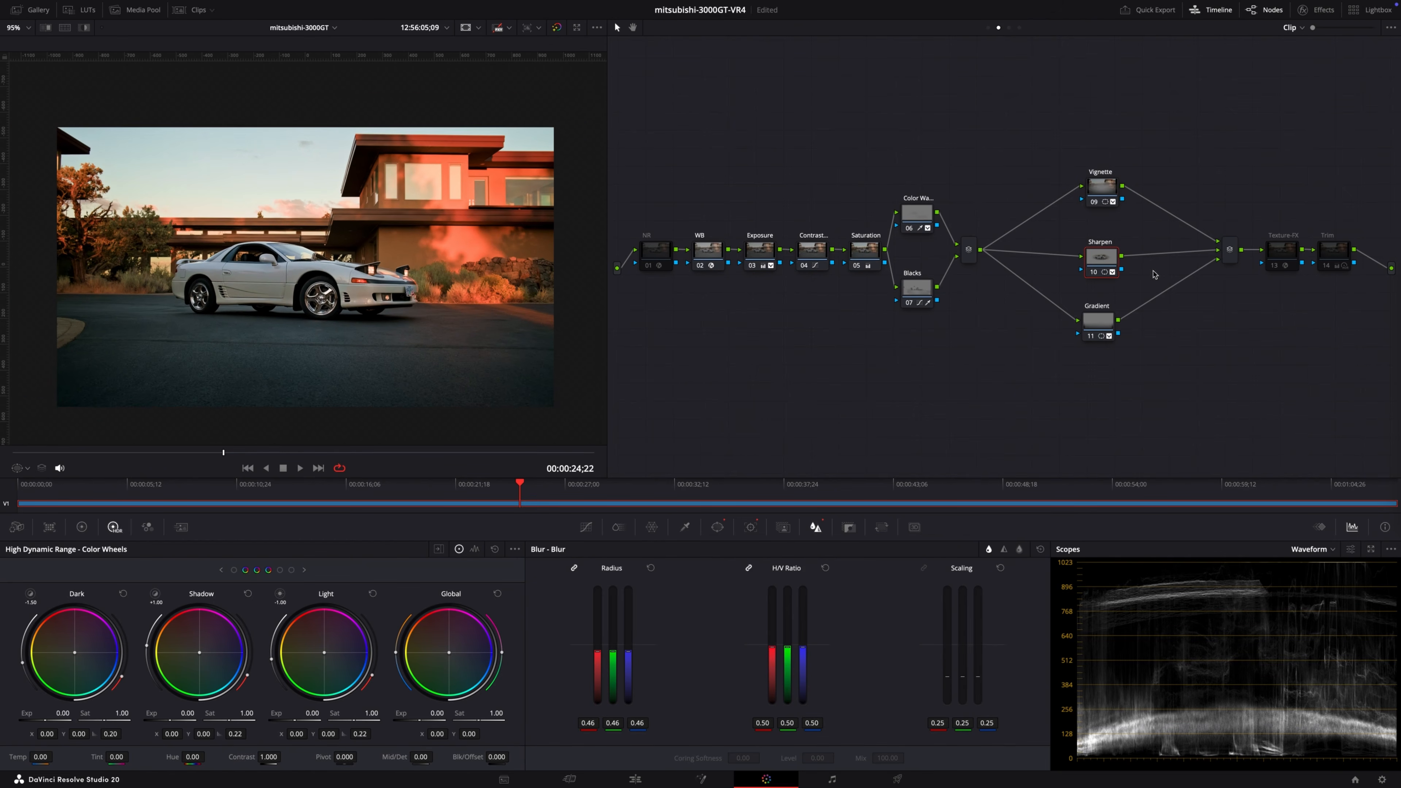
- Keyframe the Sharpen window in the tracker at the clip's start, at 00:00:24;22 and at the end, fitting it to the car
click(750, 529)
drag(428, 326, 605, 389)
key(Home)
- Add in-between keyframes at 00:00:12;07, 00:00:41;27 and 00:00:54;23 that fit the Sharpen window around the car
click(629, 592)
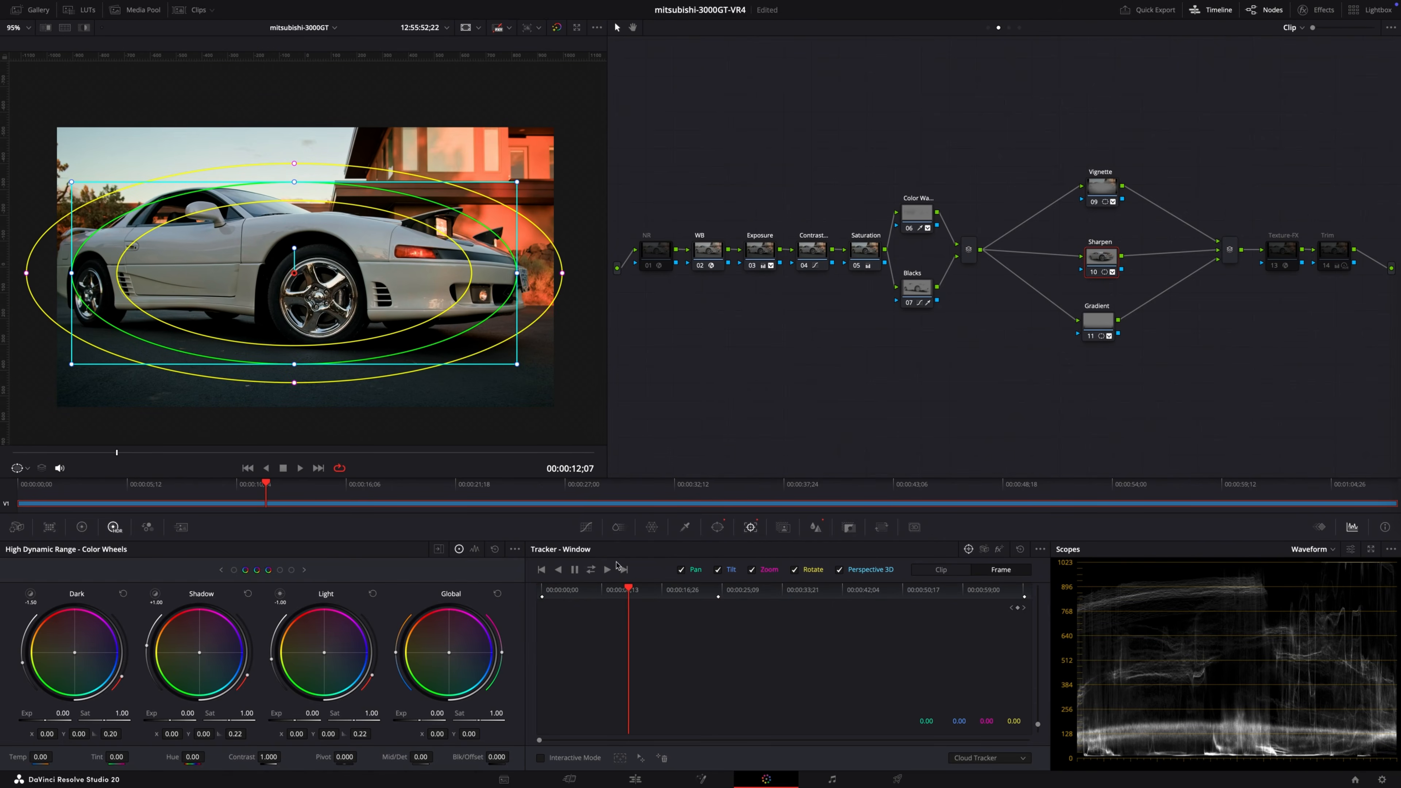
drag(512, 273, 530, 273)
click(842, 595)
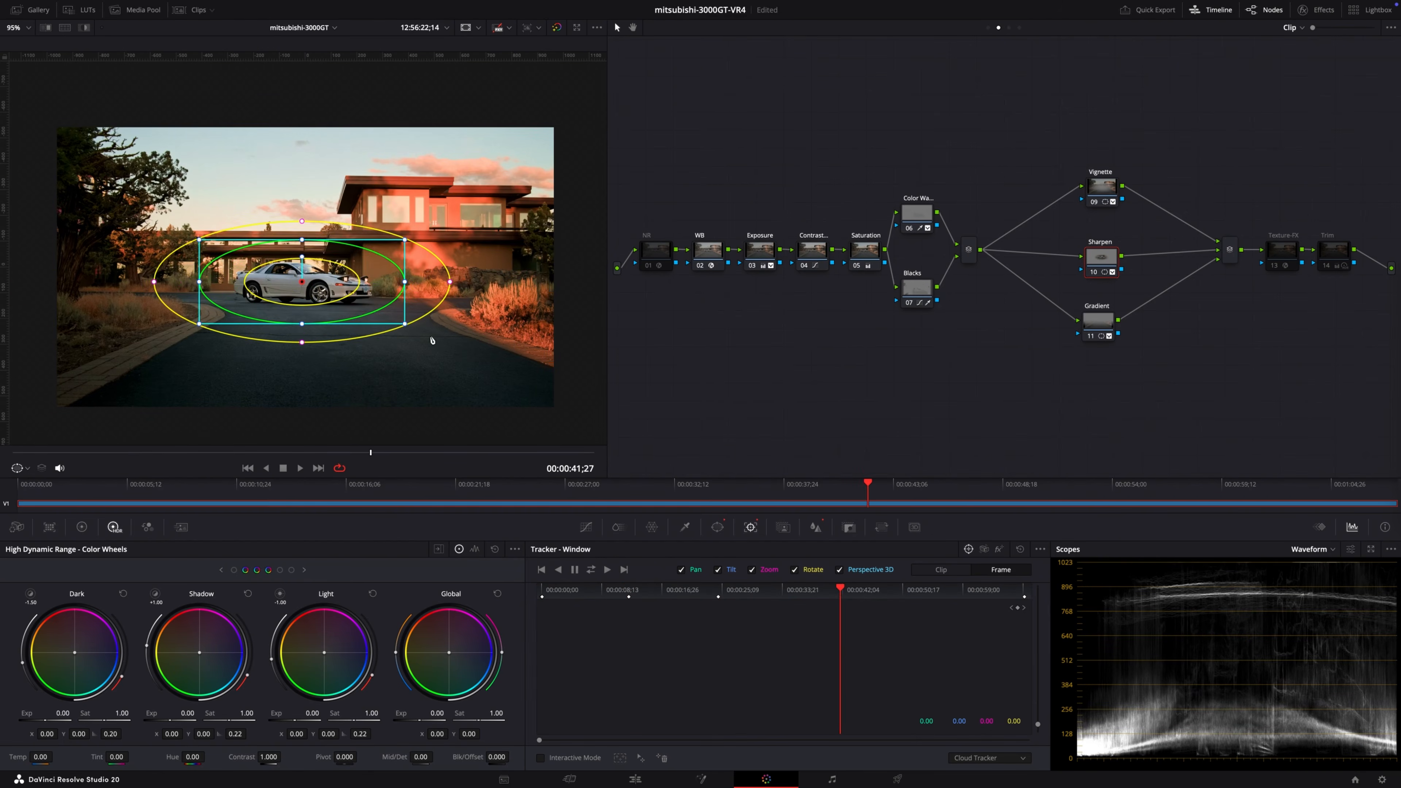
click(933, 601)
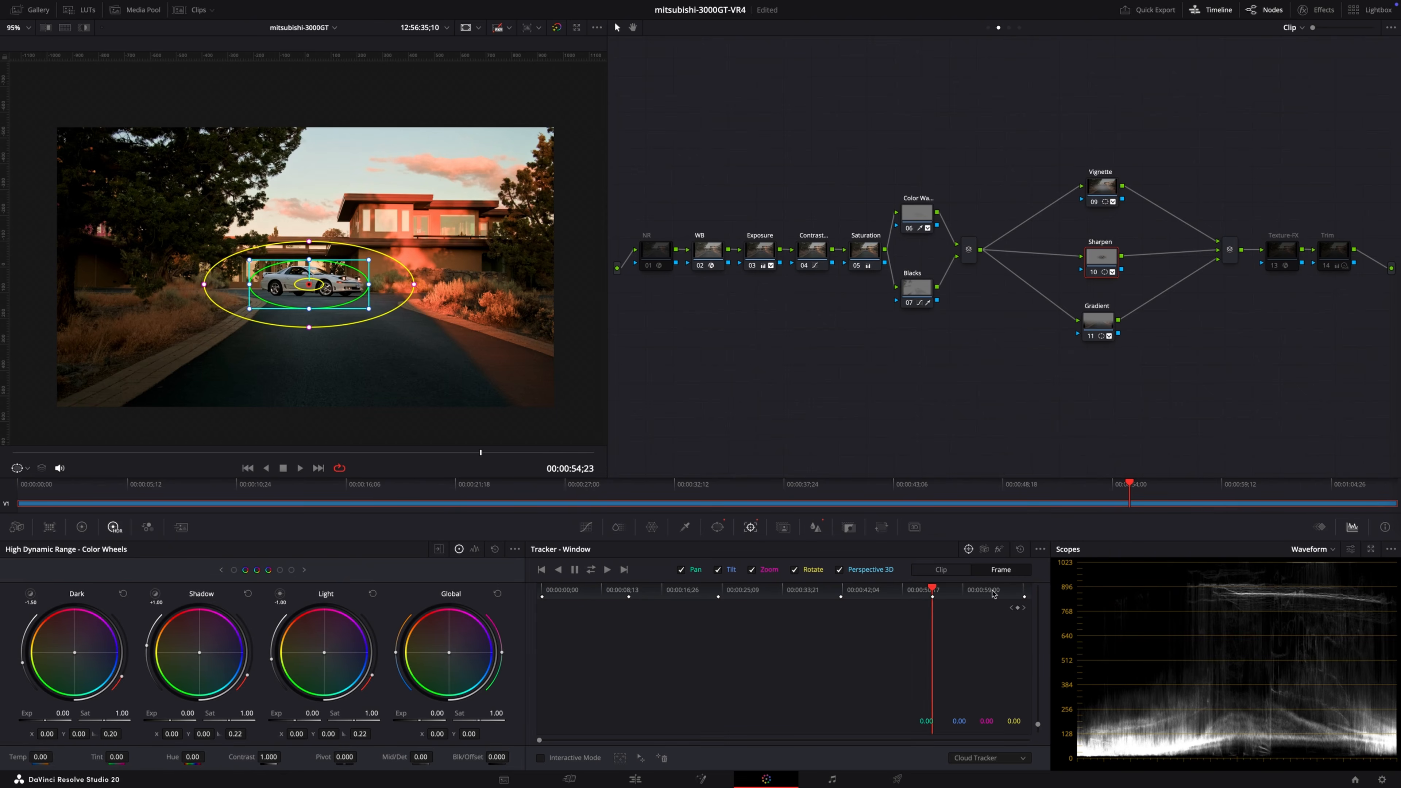